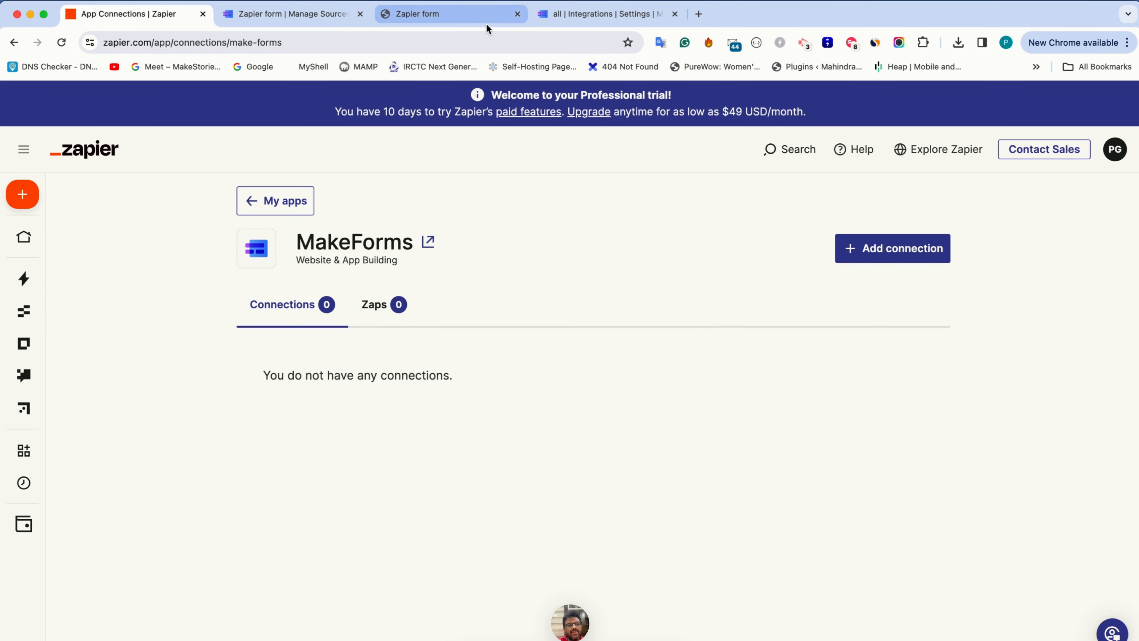
View the My Forms list in MakeForms, and return to Zapier's overview of connected apps
click(538, 17)
click(58, 196)
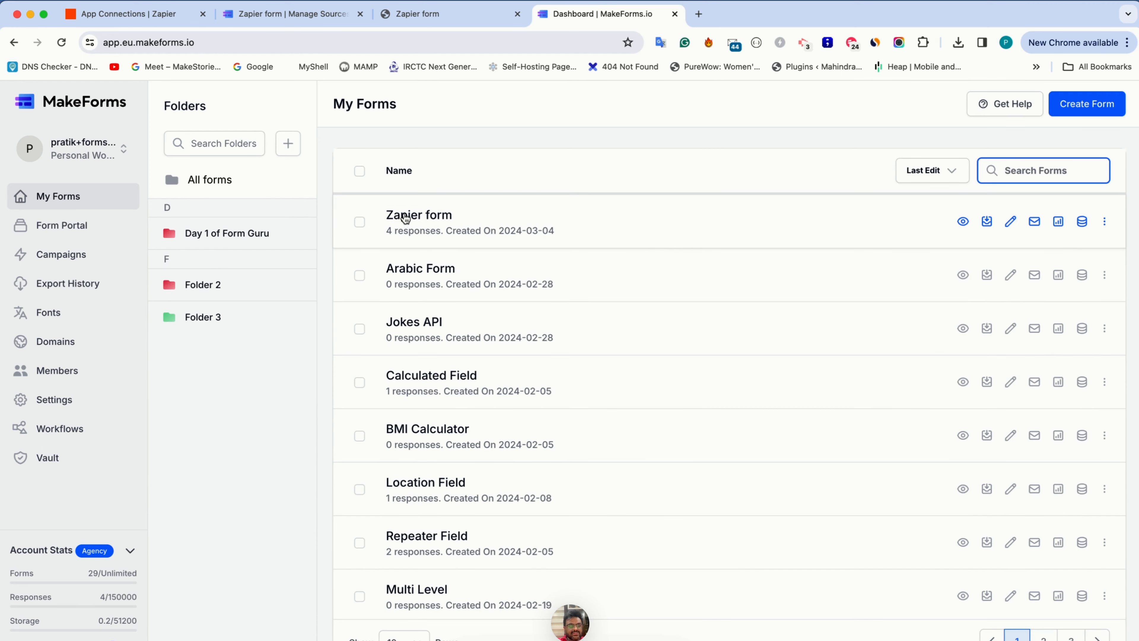
click(152, 21)
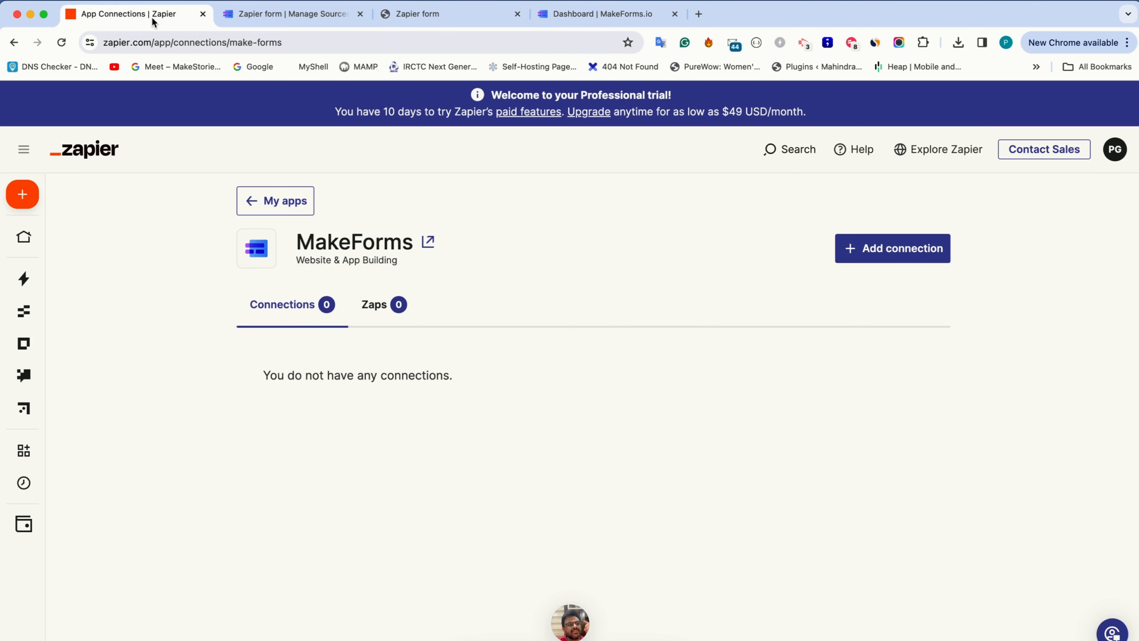
click(249, 203)
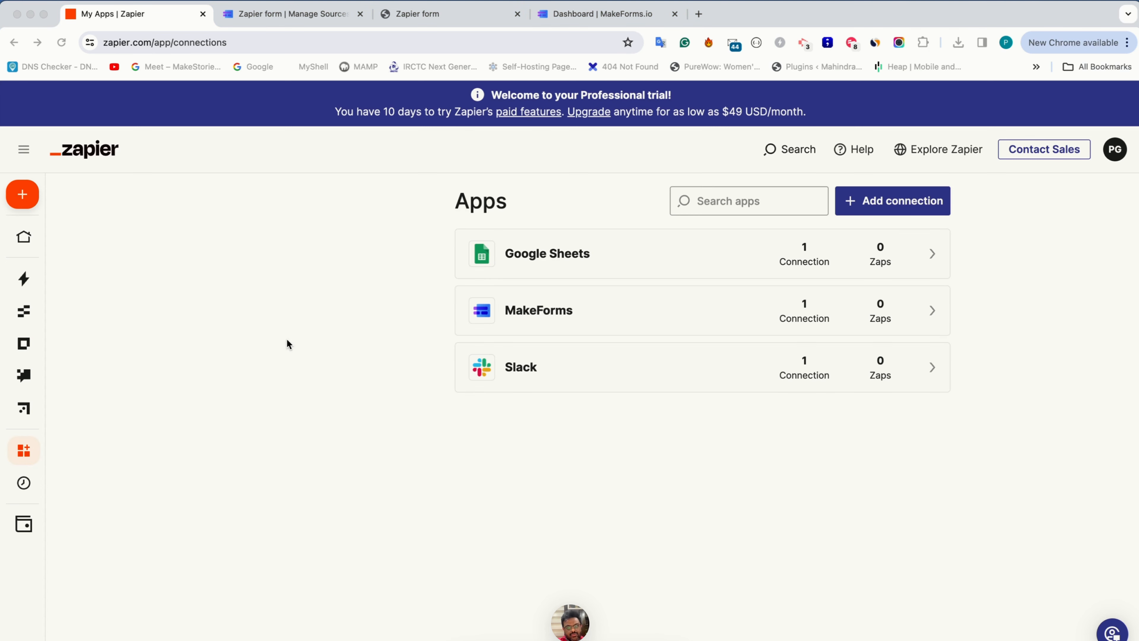
Start a new app connection in Zapier for makeforms
mouse_move(28, 458)
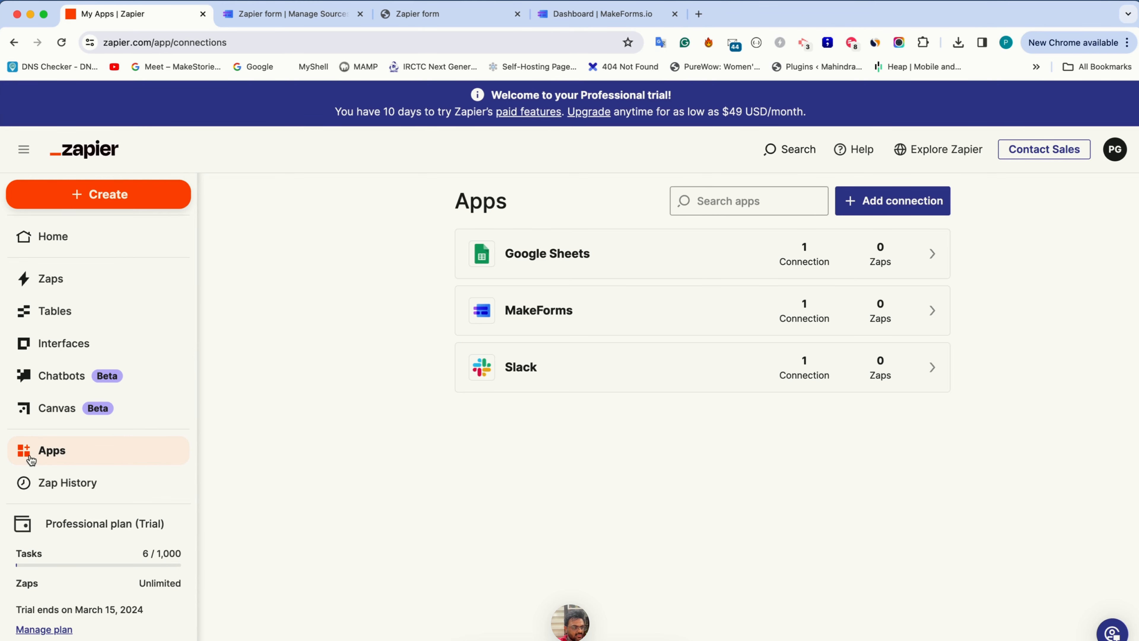
click(875, 200)
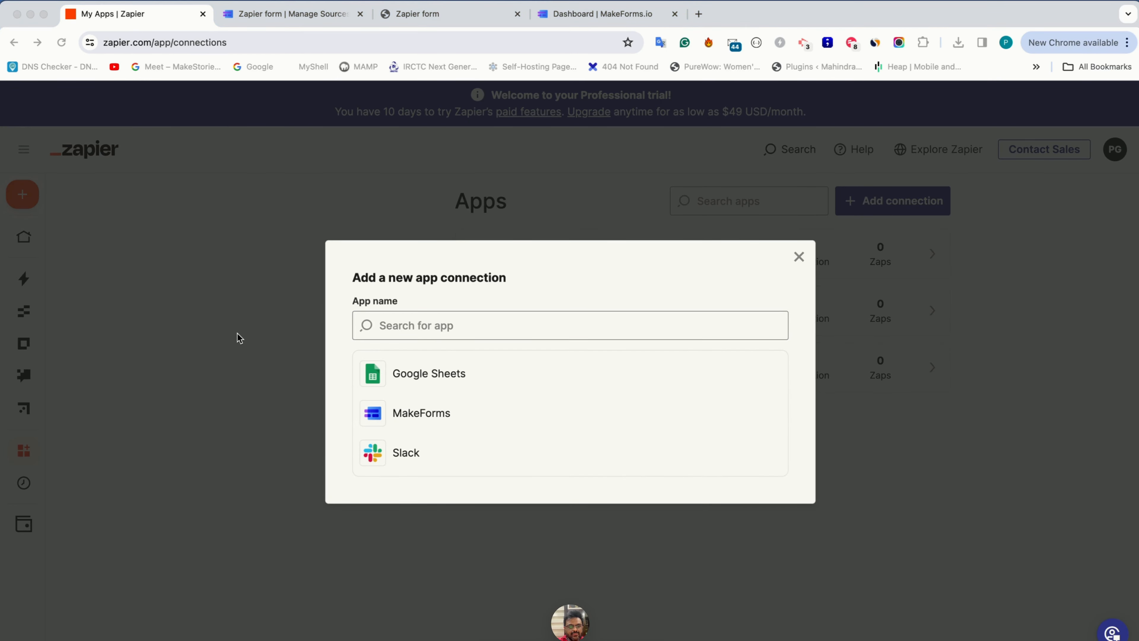
click(427, 327)
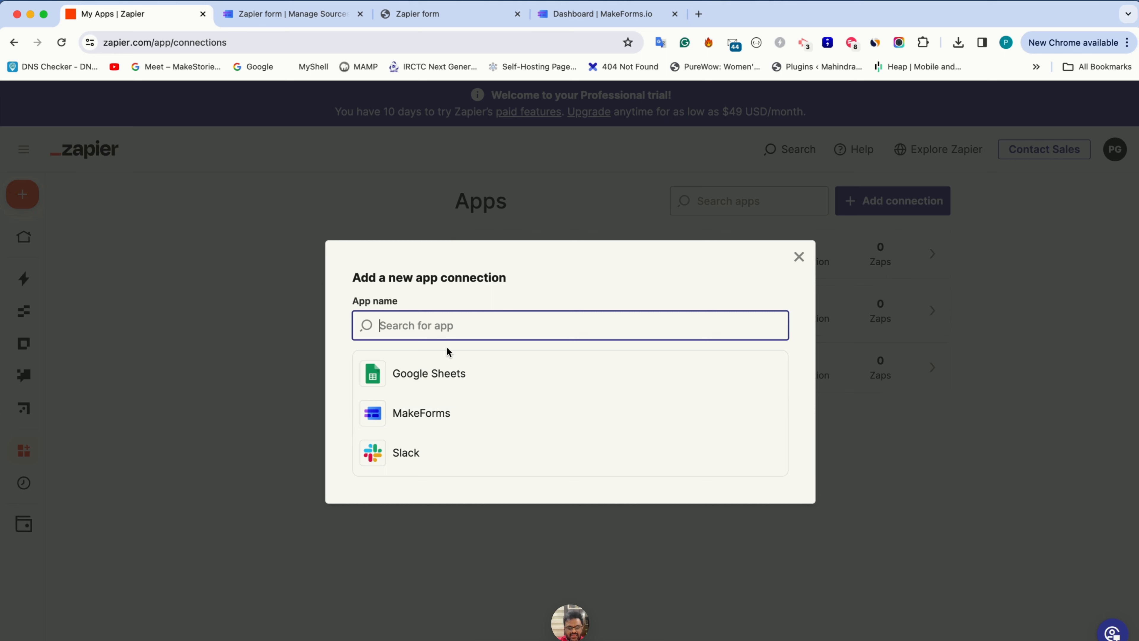
text(makeforms)
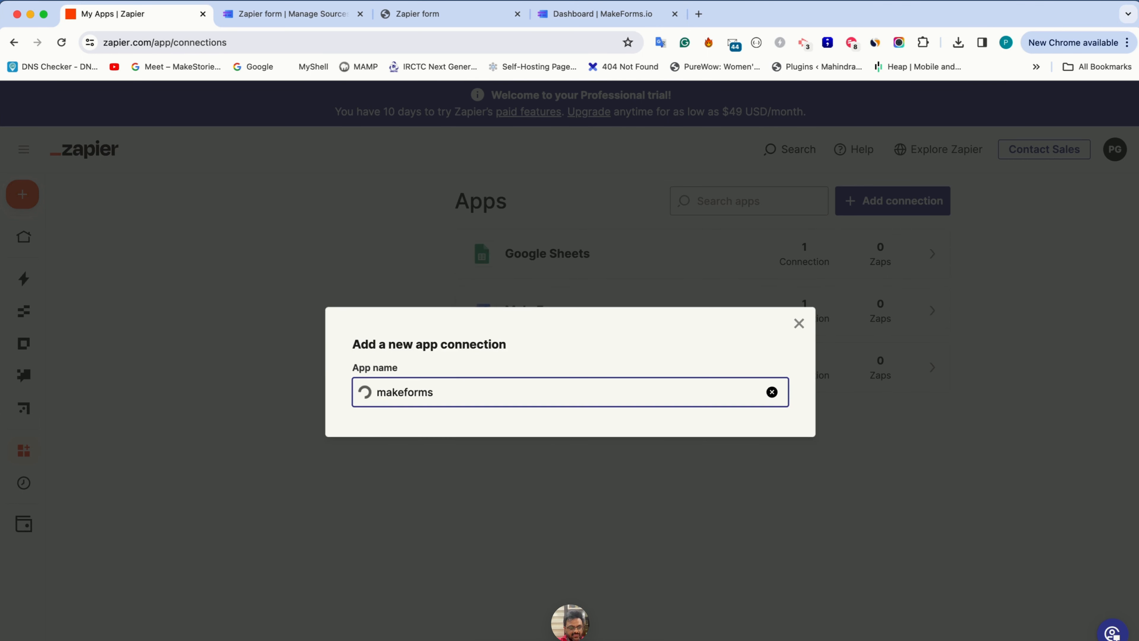
click(458, 416)
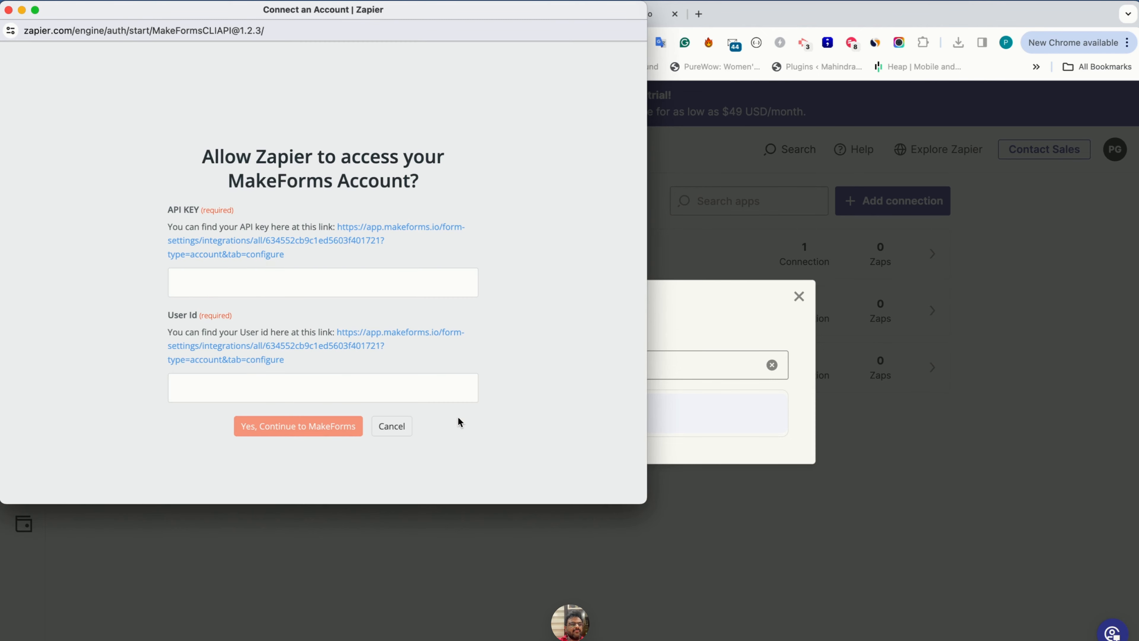
Open the linked MakeForms configuration page and copy its API key into the API KEY field of Zapier's authorization form
click(350, 241)
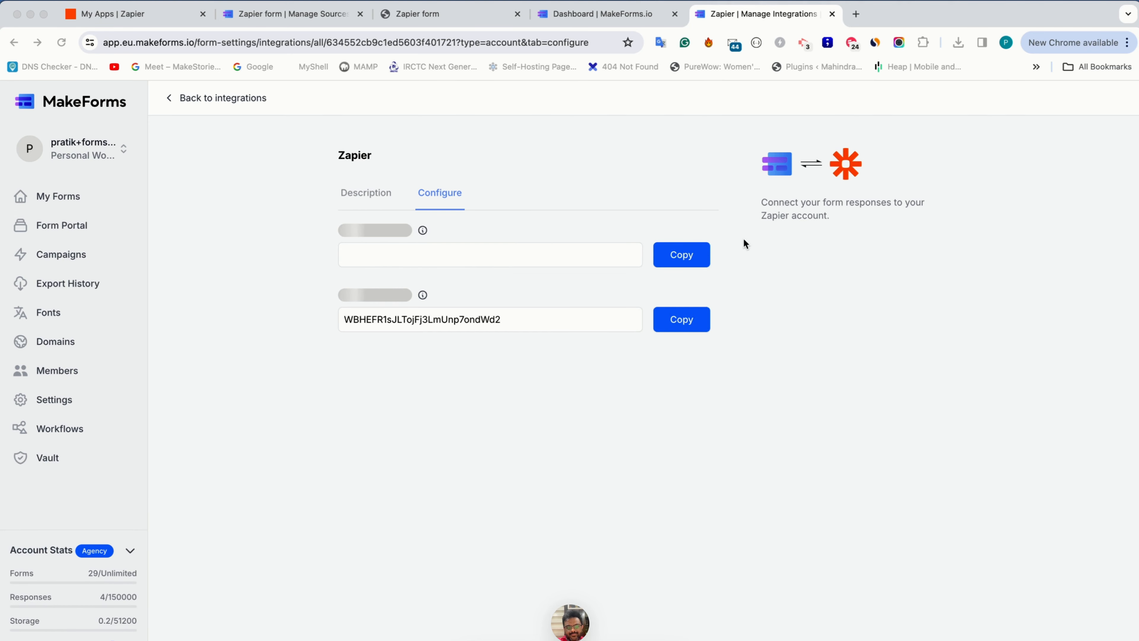
click(698, 256)
key(super+grave)
click(282, 286)
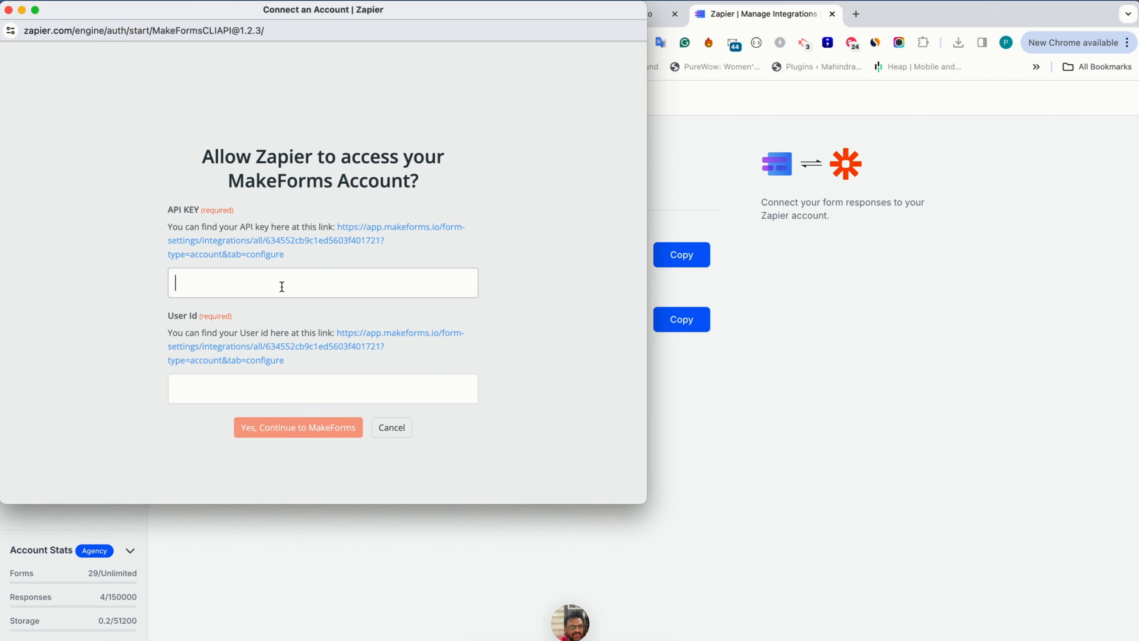
key(super+v)
Copy the User Id from MakeForms into the authorization form and allow Zapier to access the MakeForms account
key(super+grave)
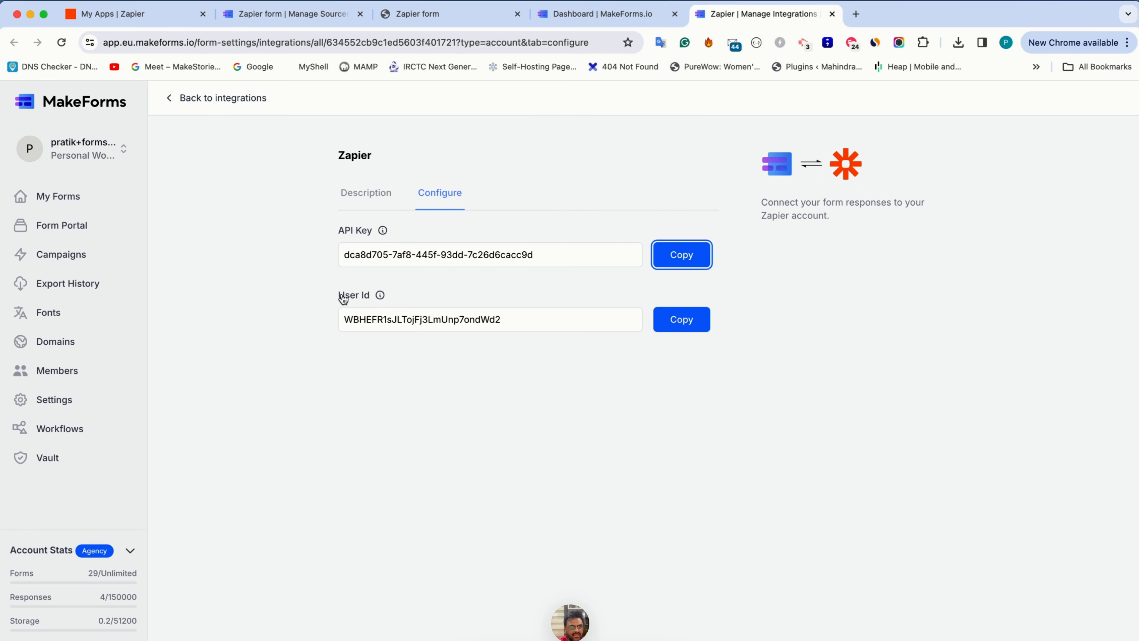
click(695, 320)
key(super+grave)
click(344, 394)
key(super+v)
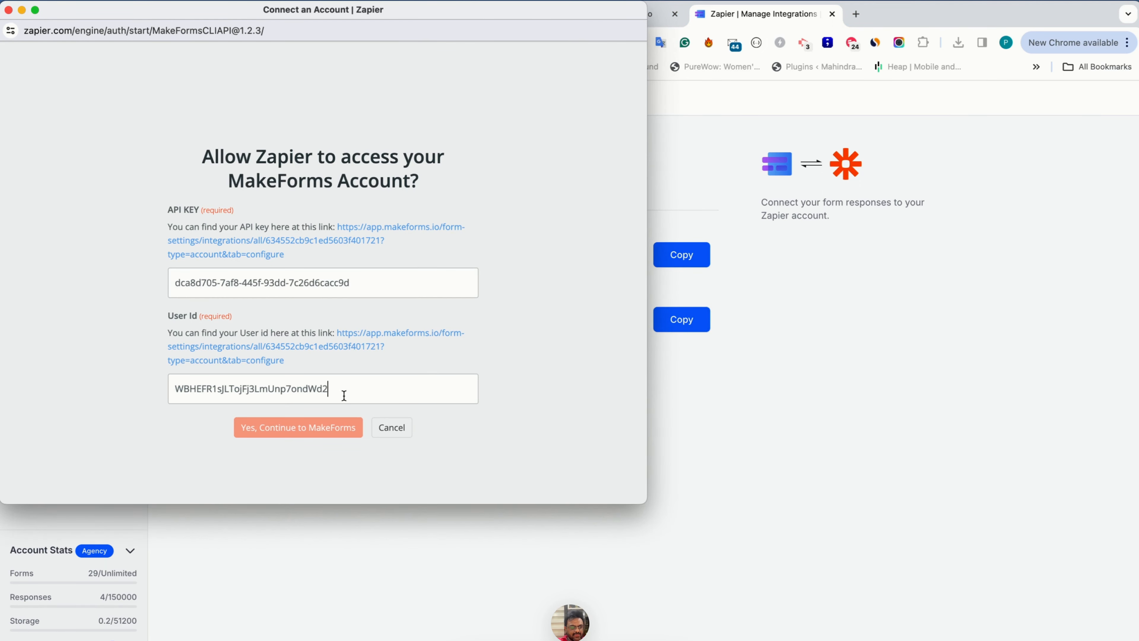
click(328, 427)
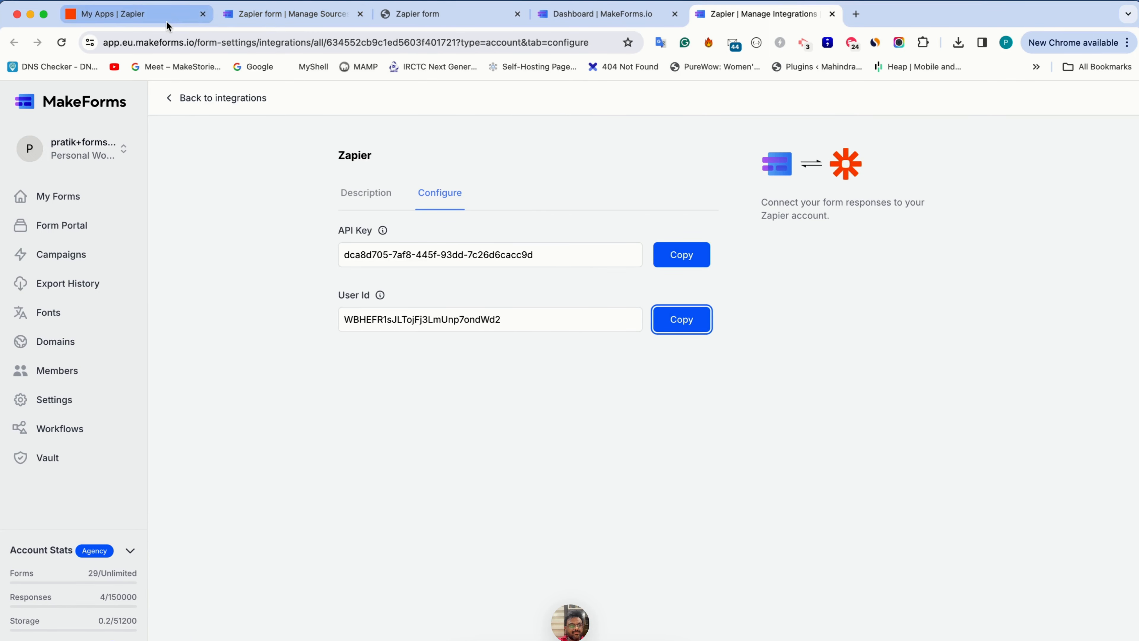
Return to Zapier and check the MakeForms app's connections for the newly added connection, reloading the page
click(166, 19)
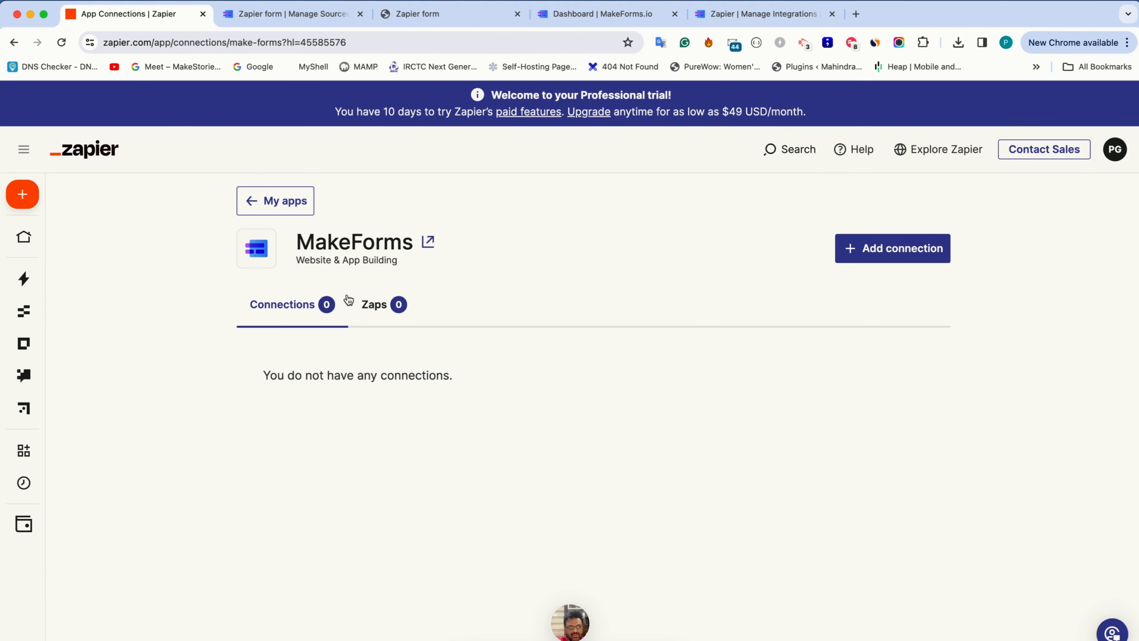
click(290, 204)
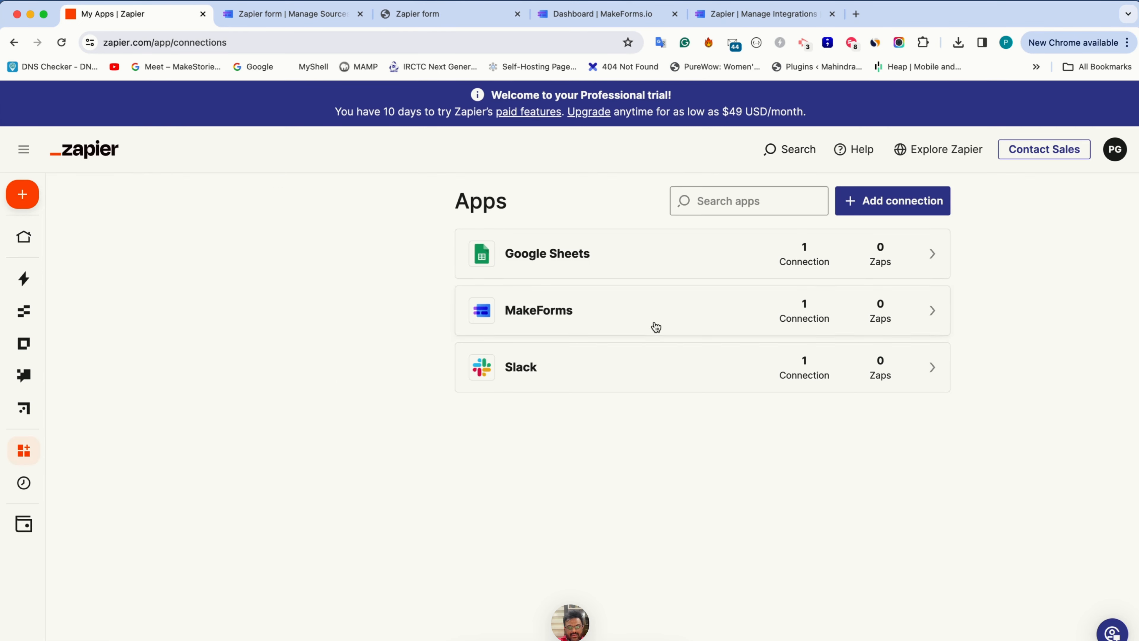
click(628, 310)
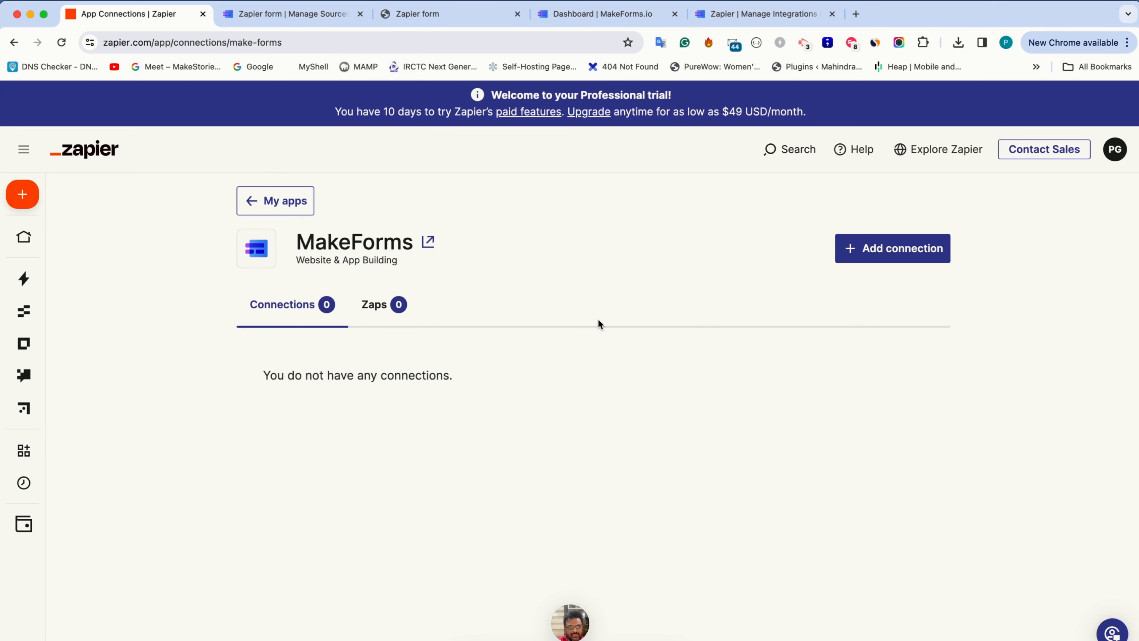
key(super+r)
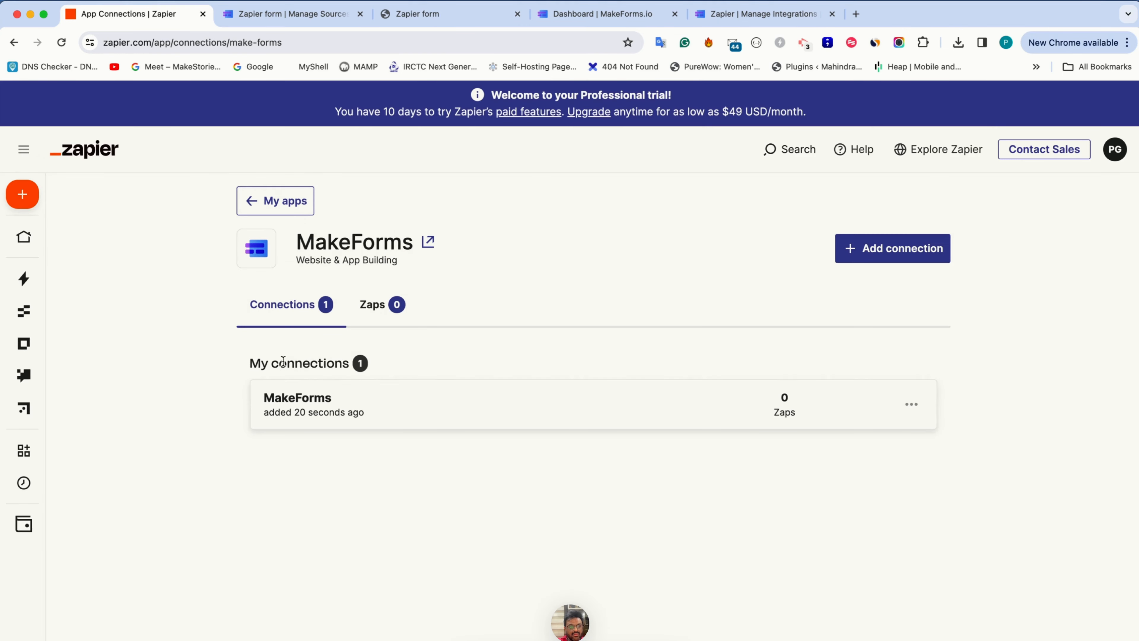
double_click(319, 398)
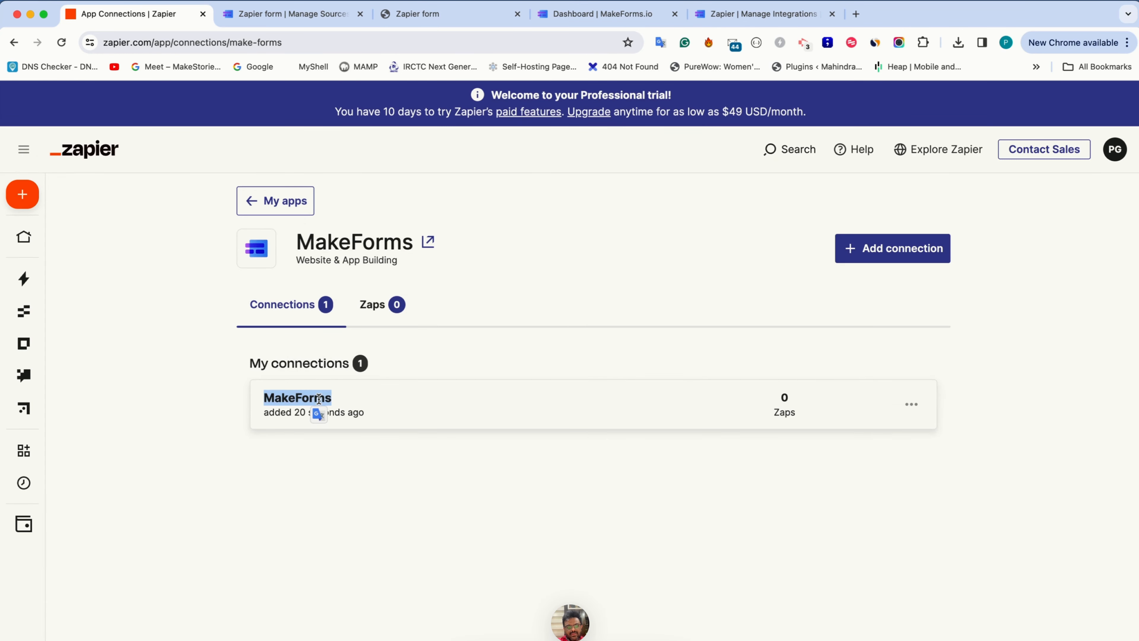
click(319, 398)
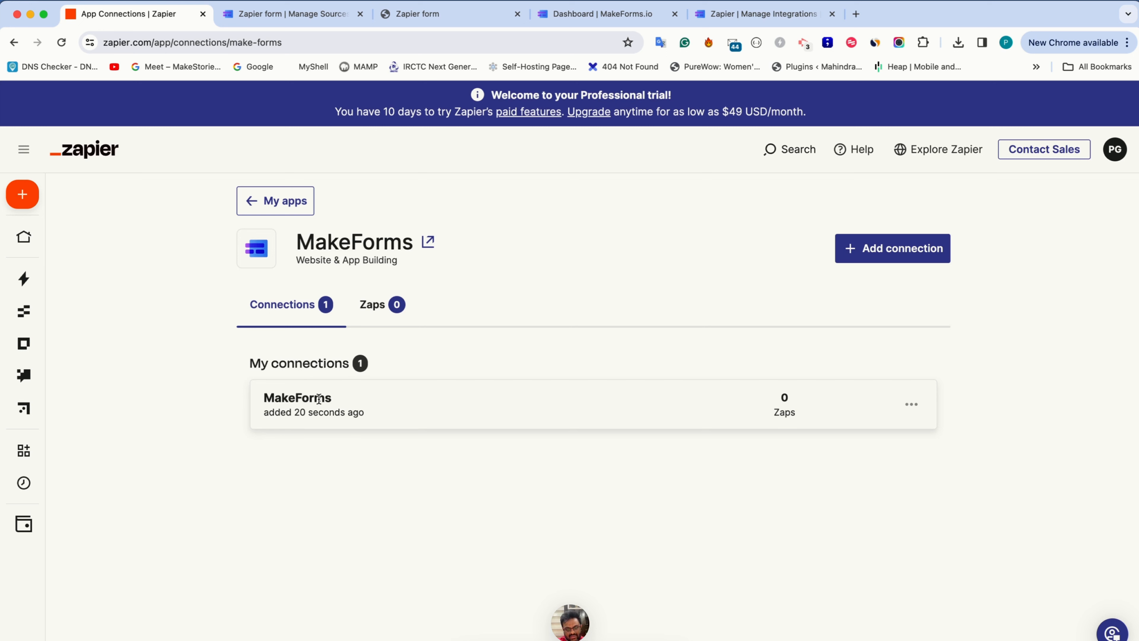
Create a new Zap and close the three MakeForms management pages, keeping the Zapier form page open
click(45, 193)
click(59, 234)
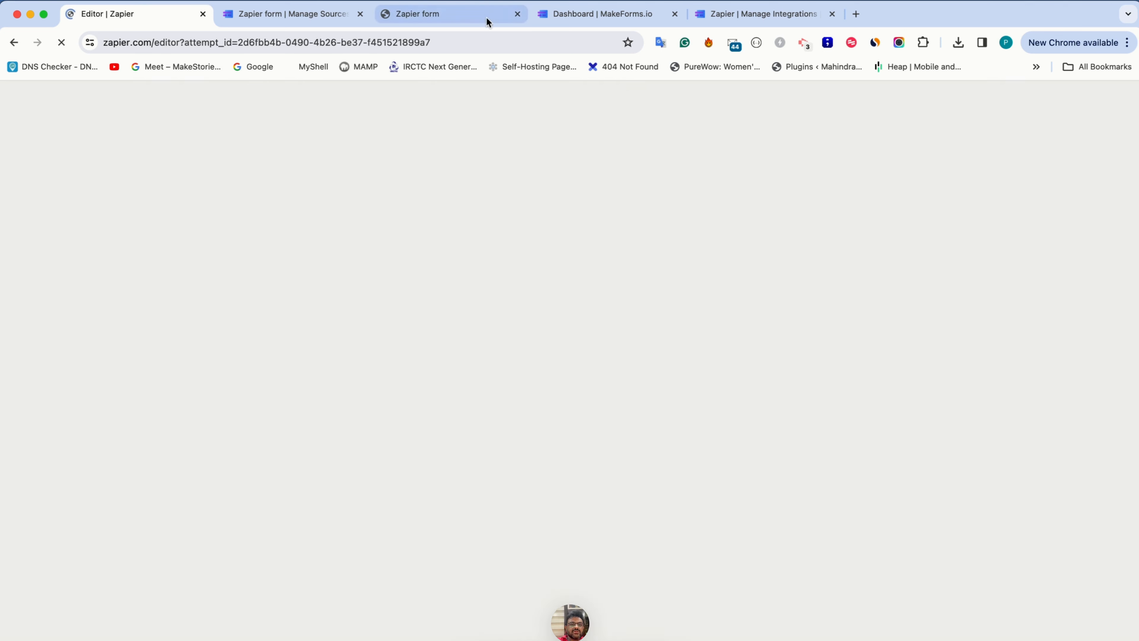
click(675, 14)
click(675, 14)
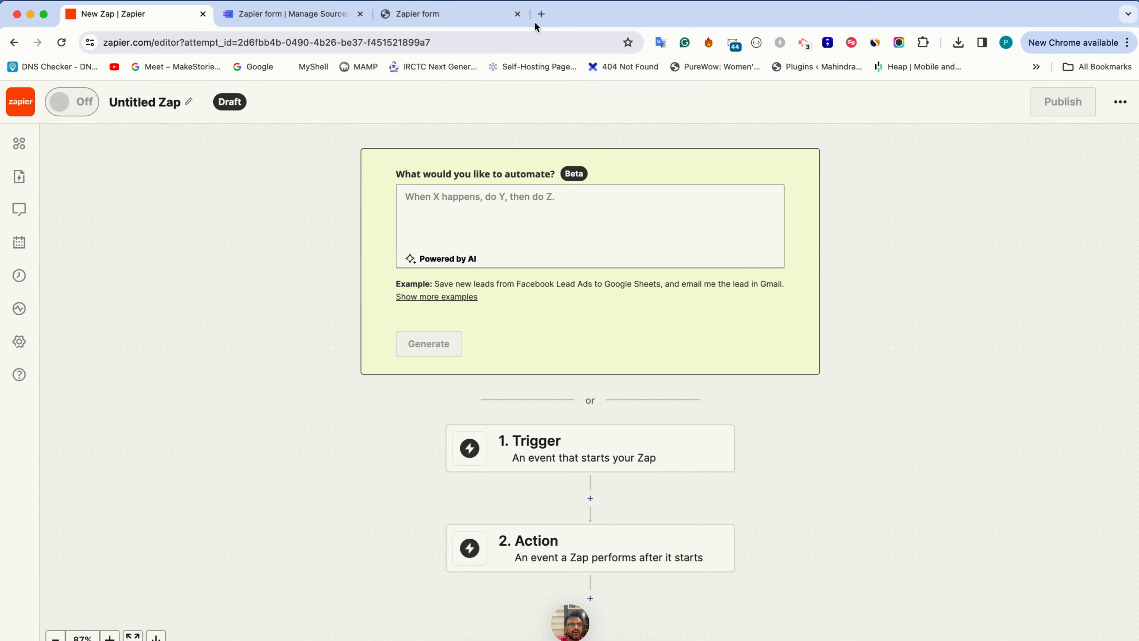
click(360, 14)
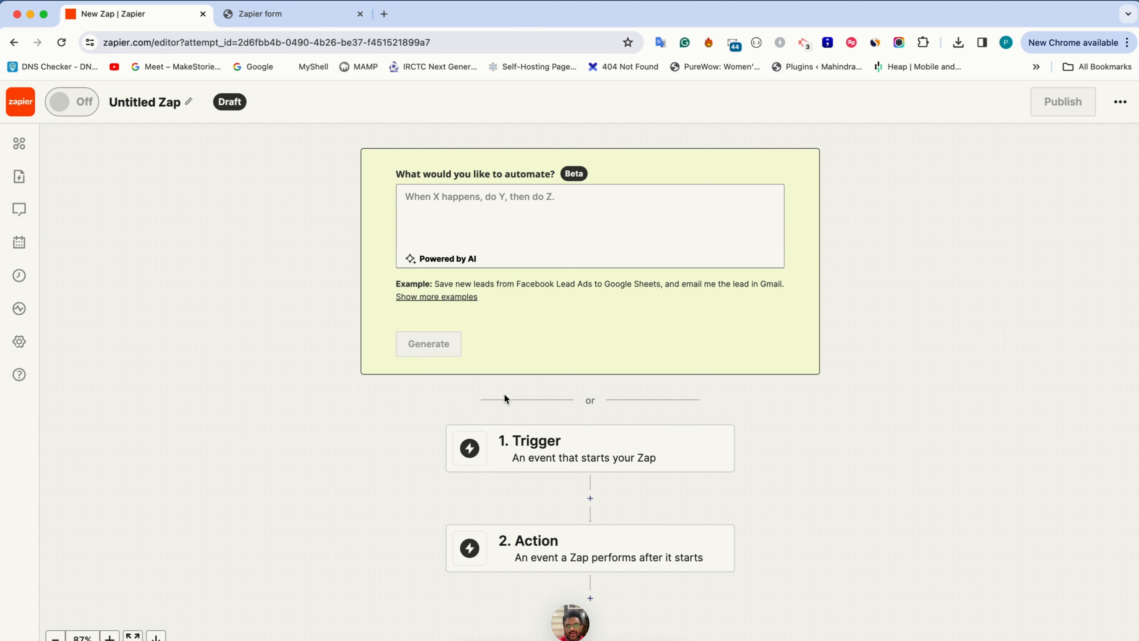
Set the Zap's trigger to MakeForms with the New Response event
click(555, 444)
click(562, 454)
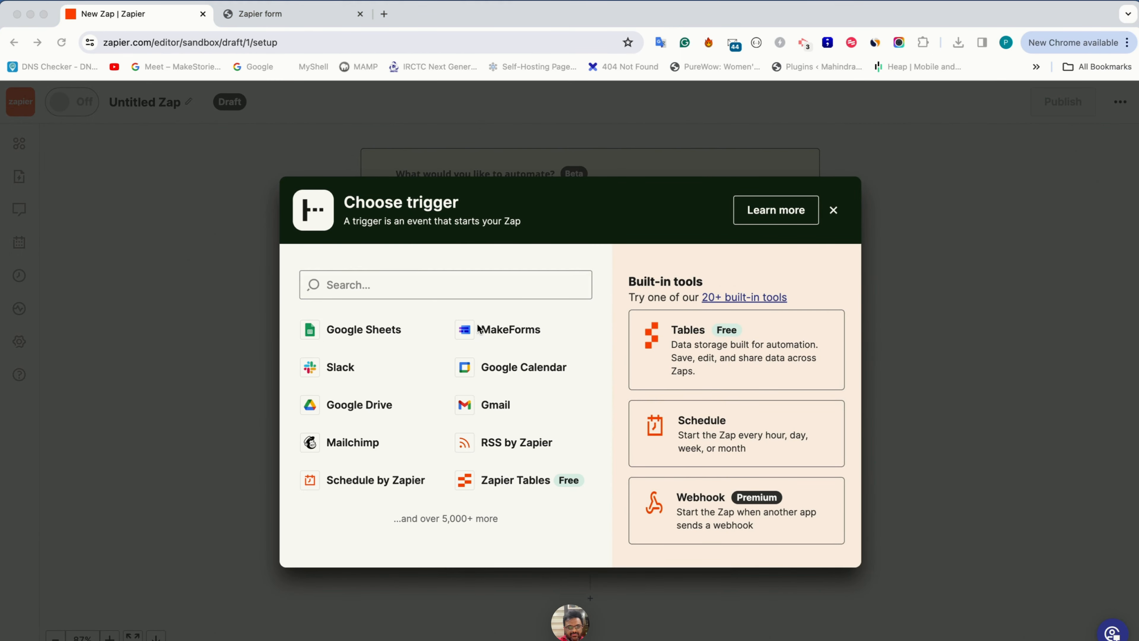
click(502, 332)
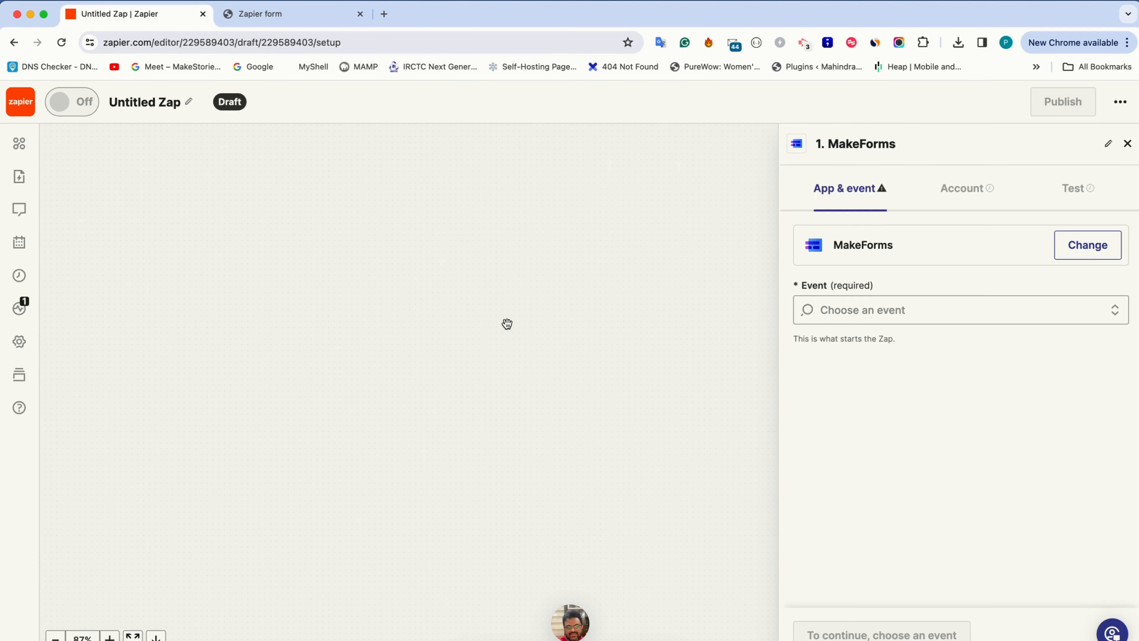
click(851, 310)
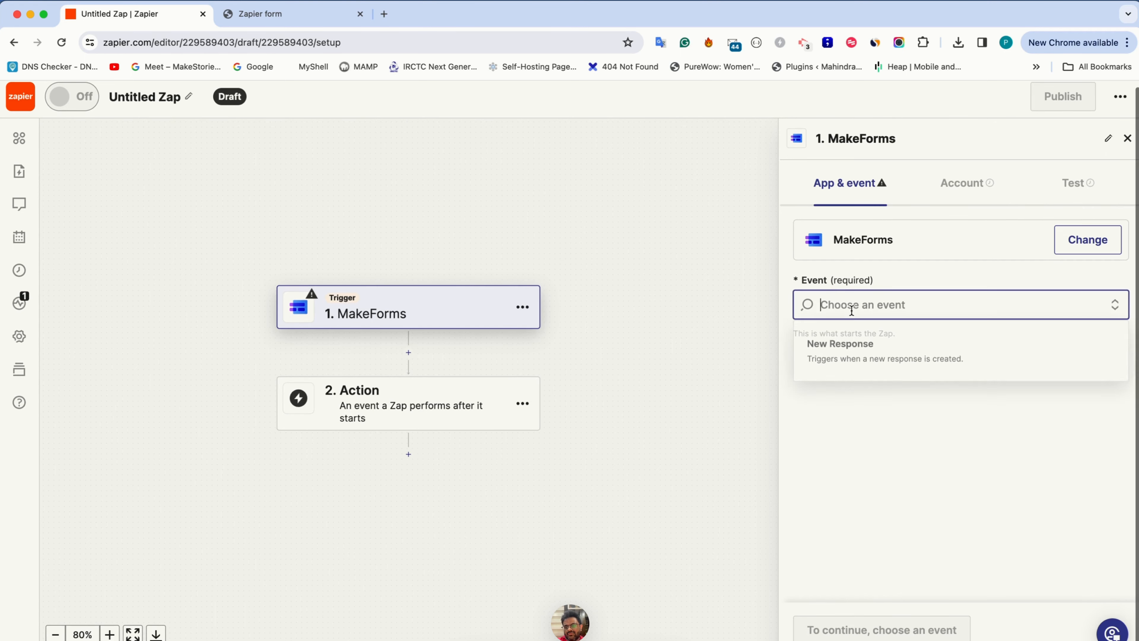
click(854, 359)
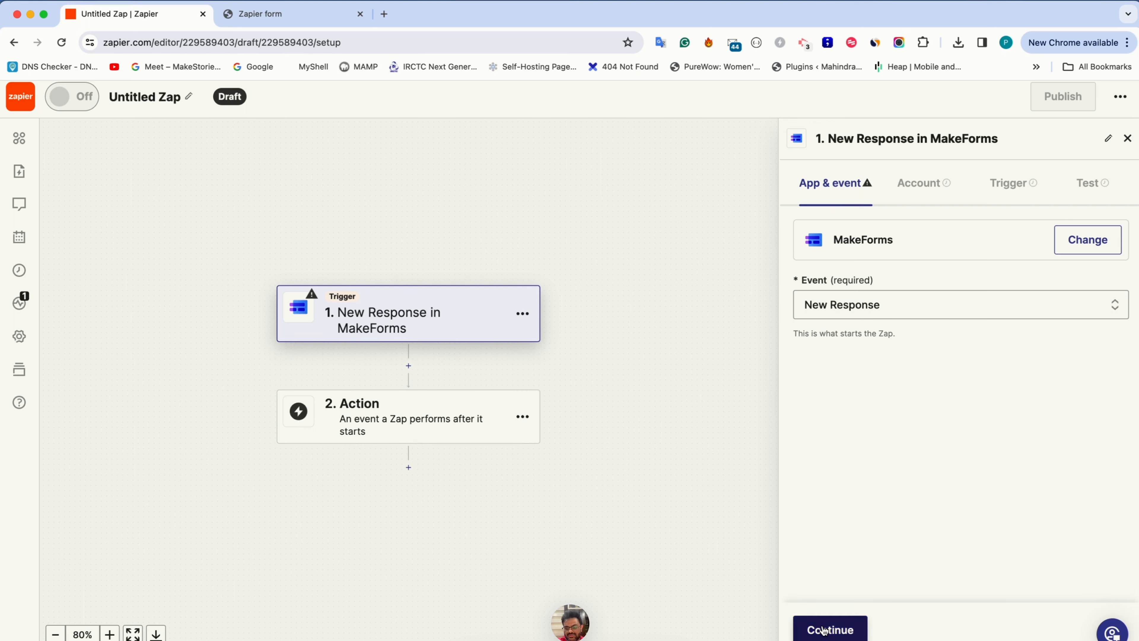
click(823, 629)
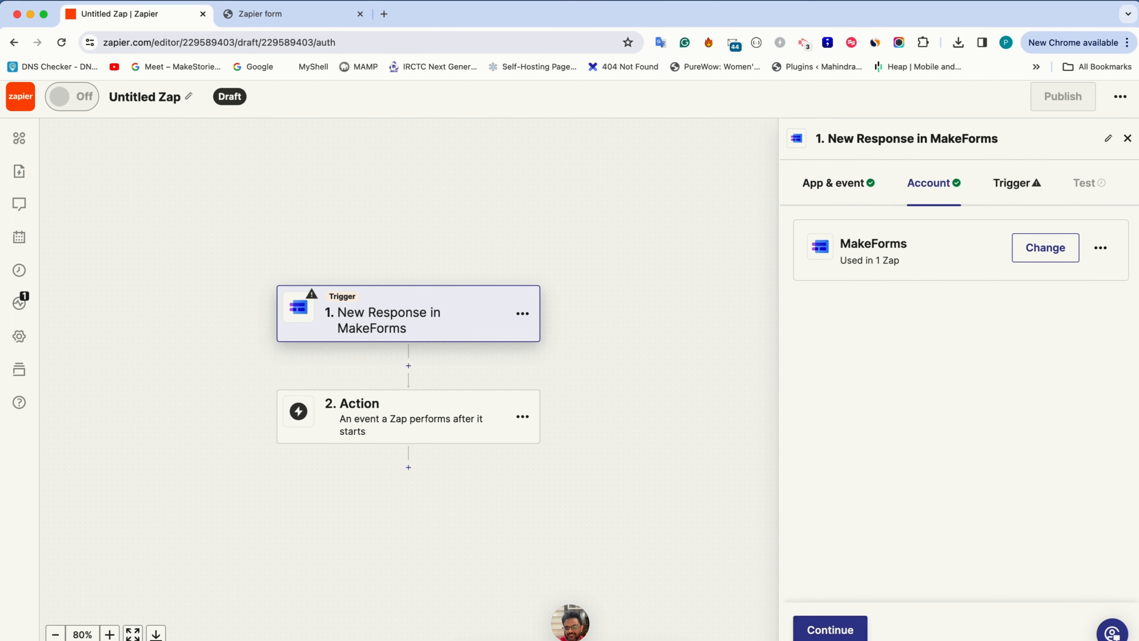
Accept the connected MakeForms account and select Zapier form as the trigger's form
click(830, 630)
click(842, 282)
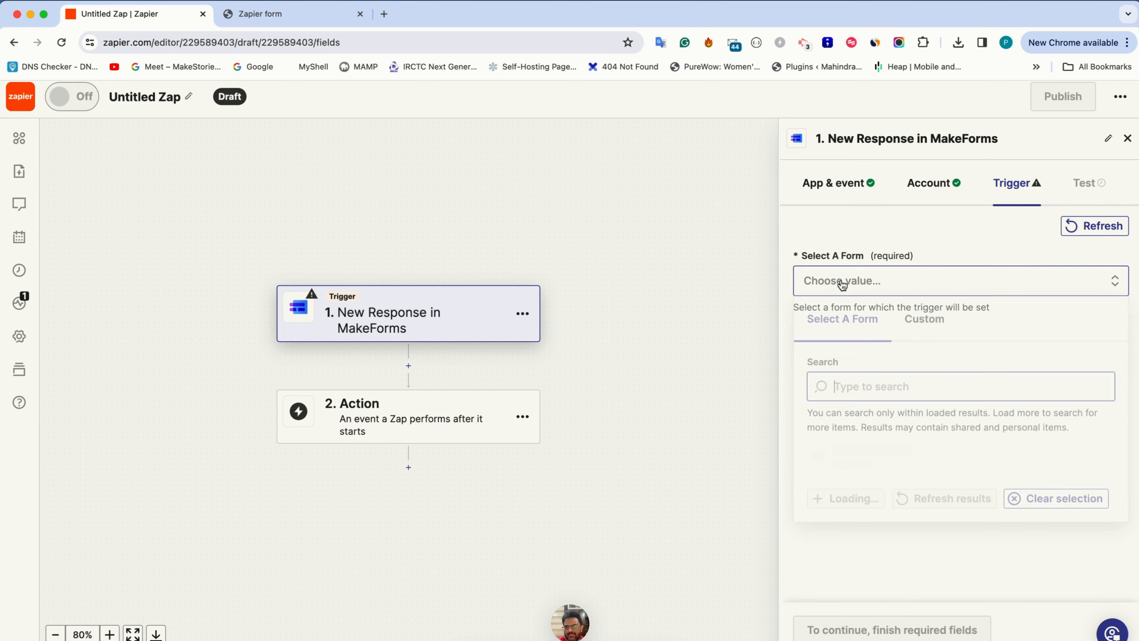
click(848, 475)
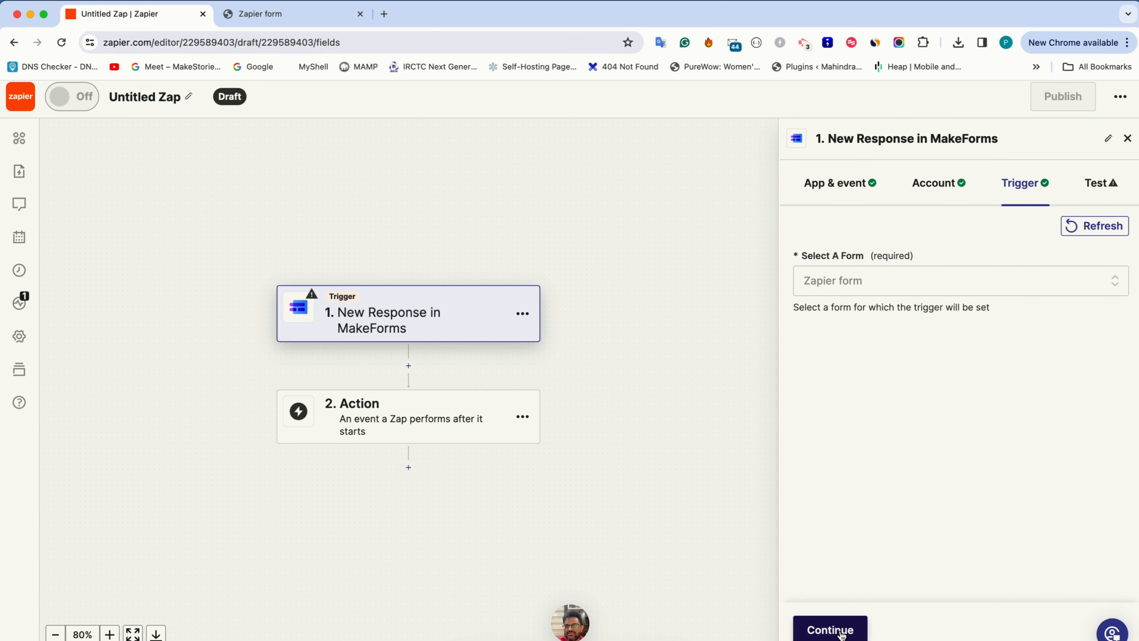
click(841, 631)
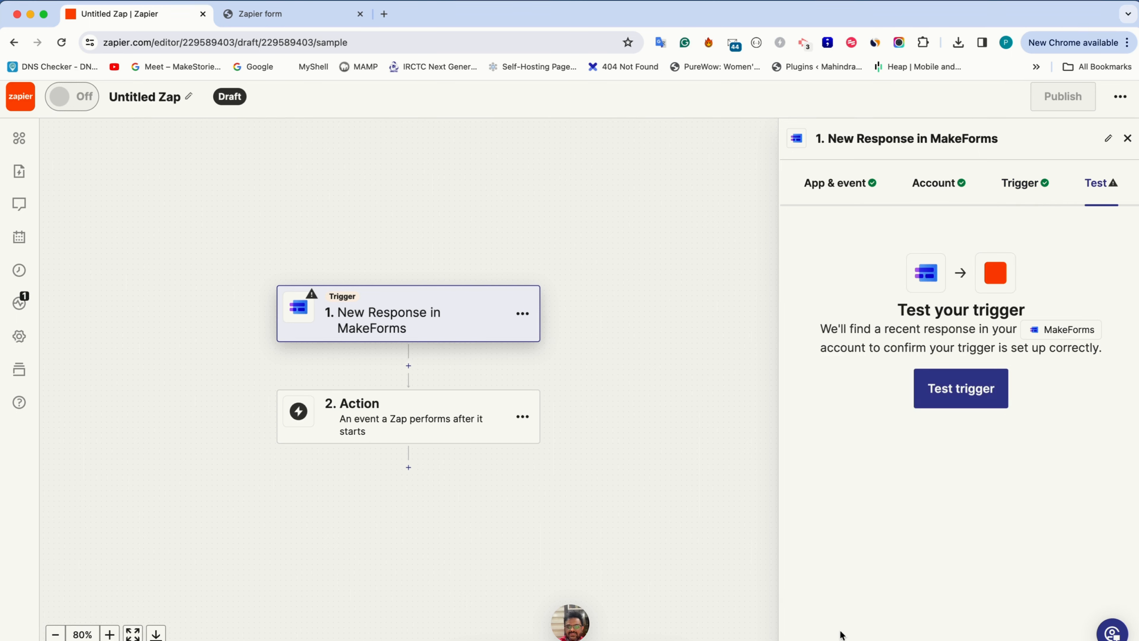
Test the trigger and continue with Response A as the selected record
click(961, 390)
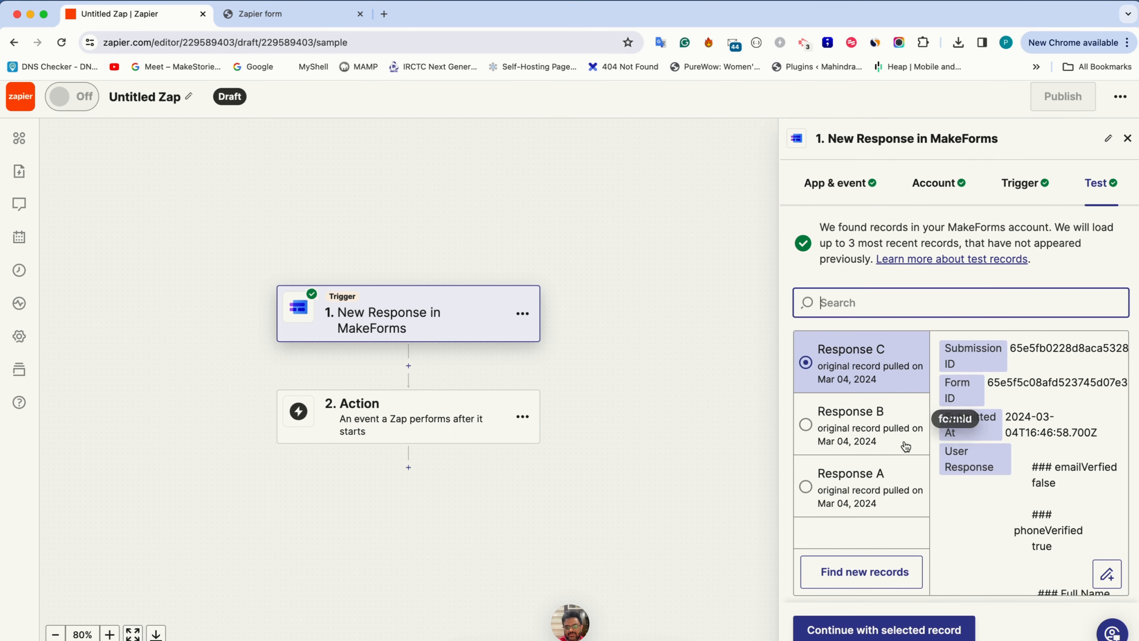
scroll(870, 487, down, 1)
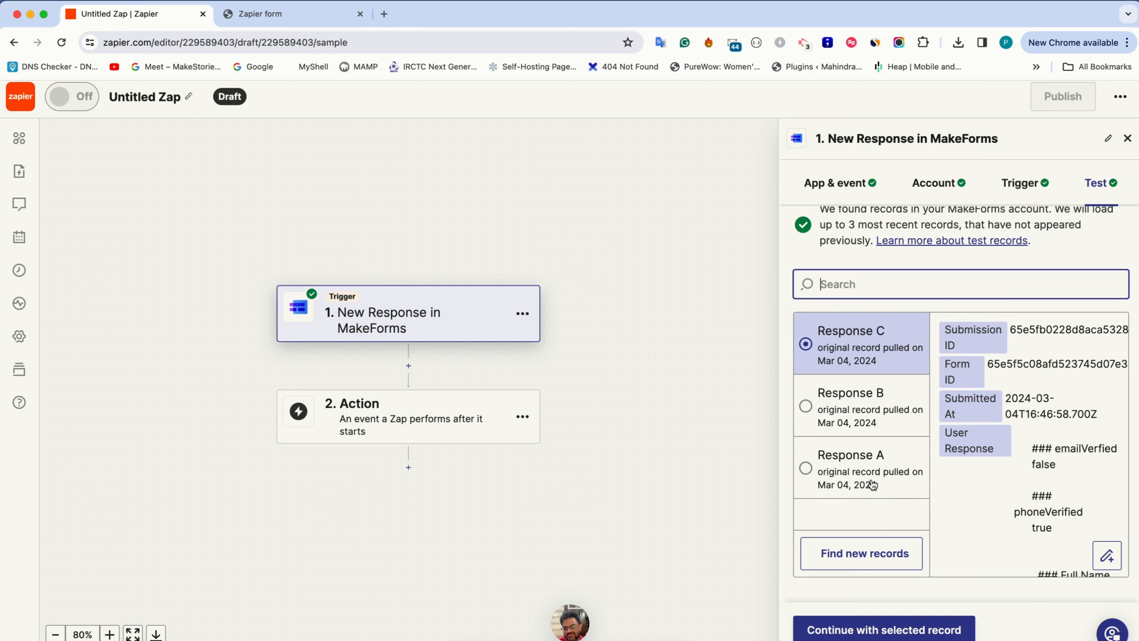
click(864, 480)
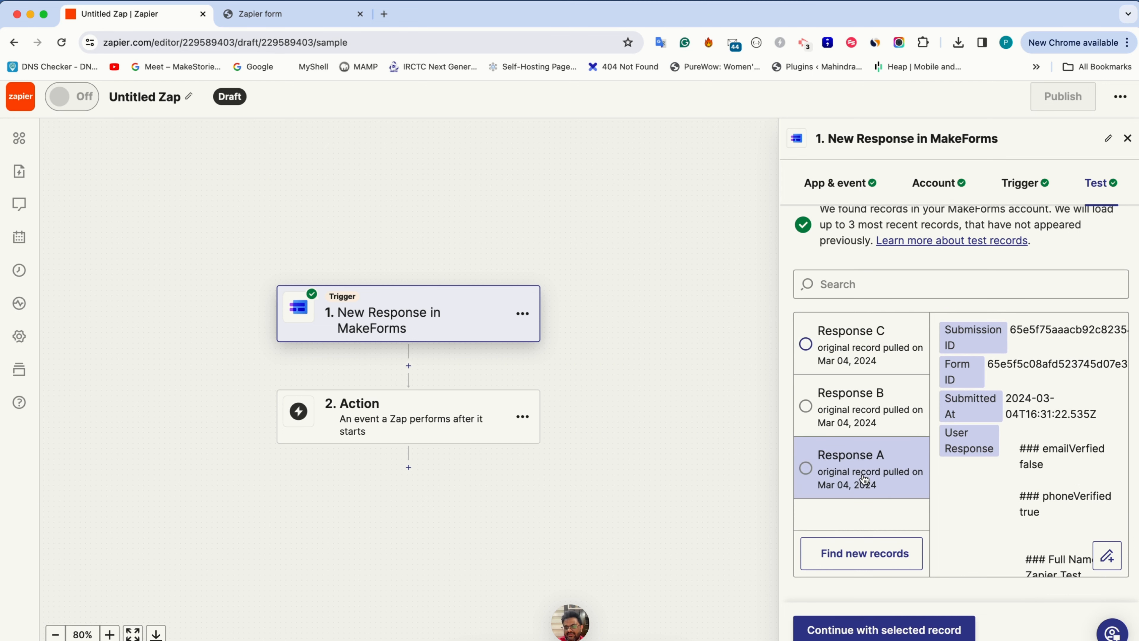
click(878, 630)
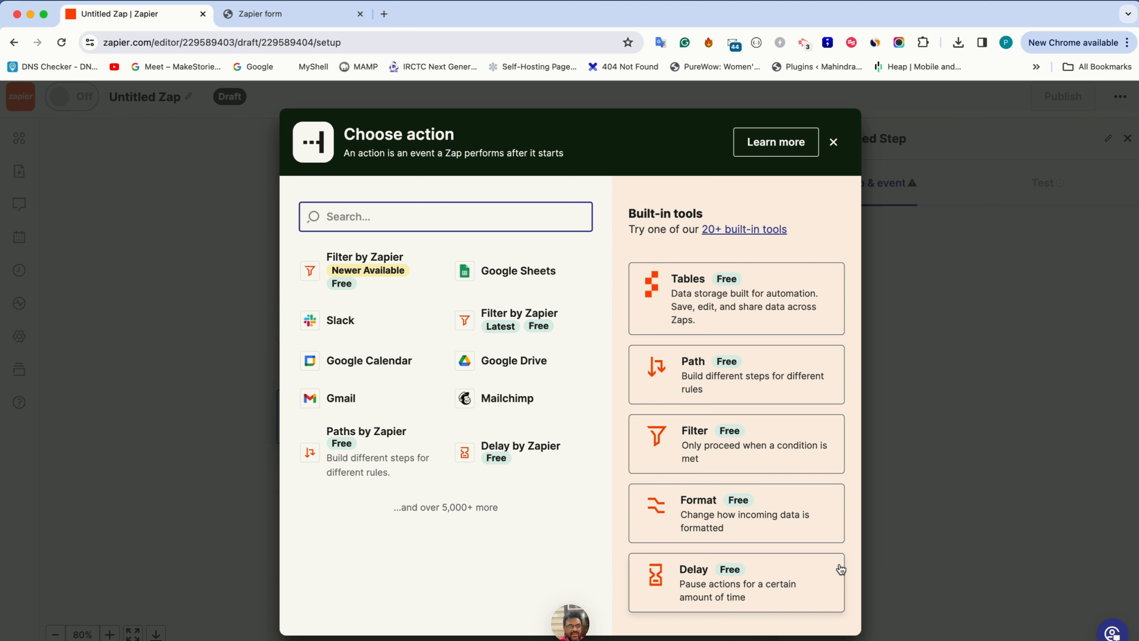
Add a Slack action with the Send Channel Message event and accept the connected Slack account
click(337, 321)
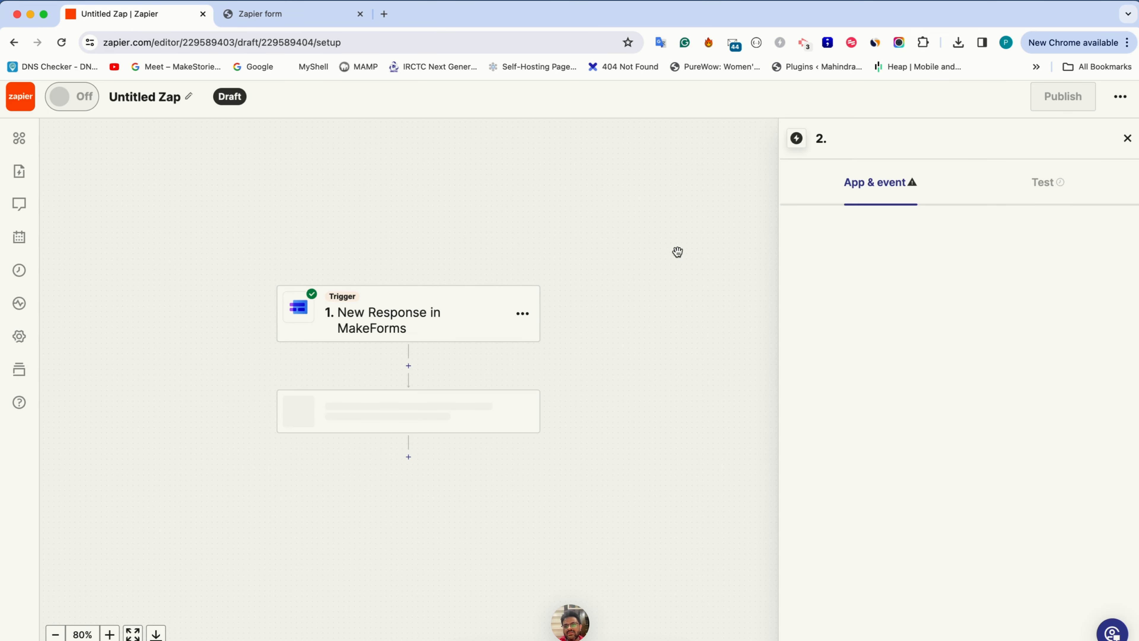
click(849, 310)
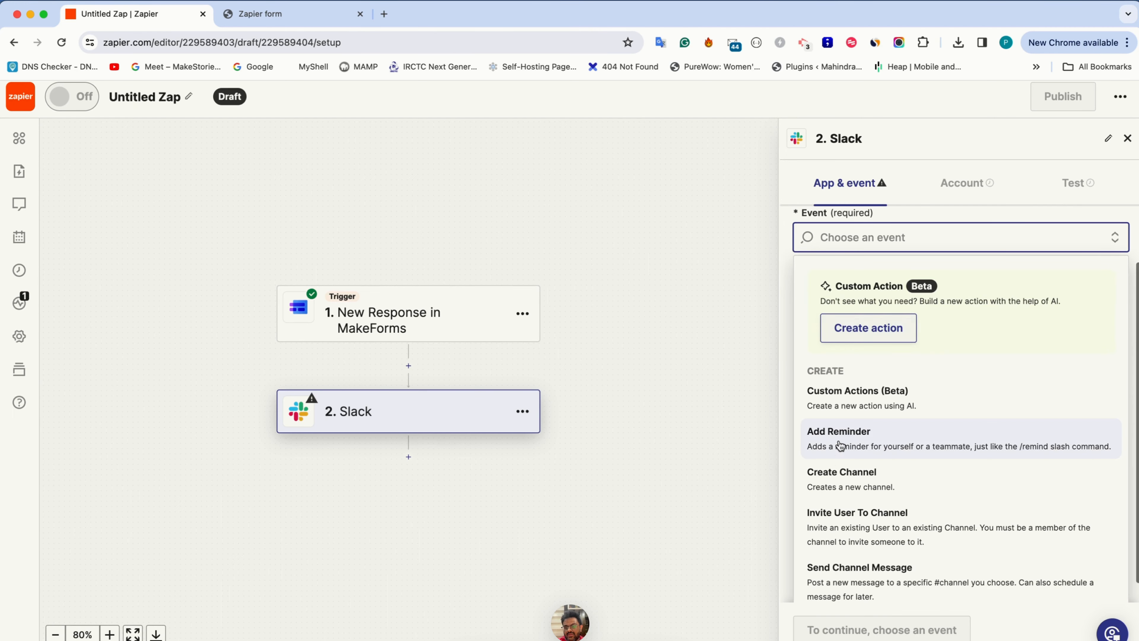
scroll(837, 449, down, 5)
click(838, 460)
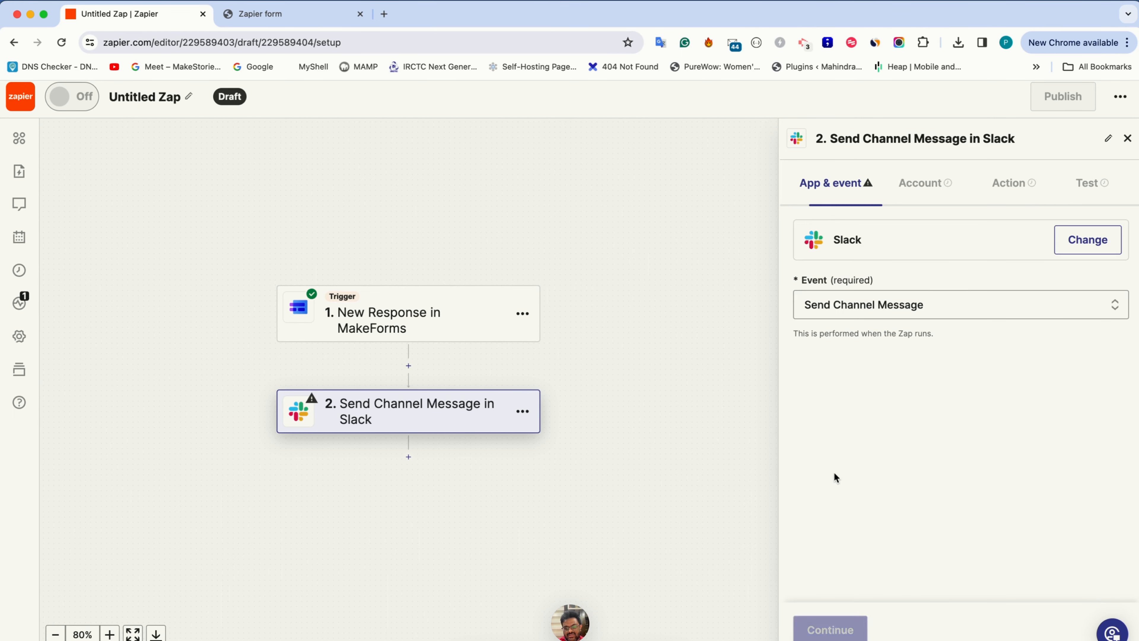
click(829, 628)
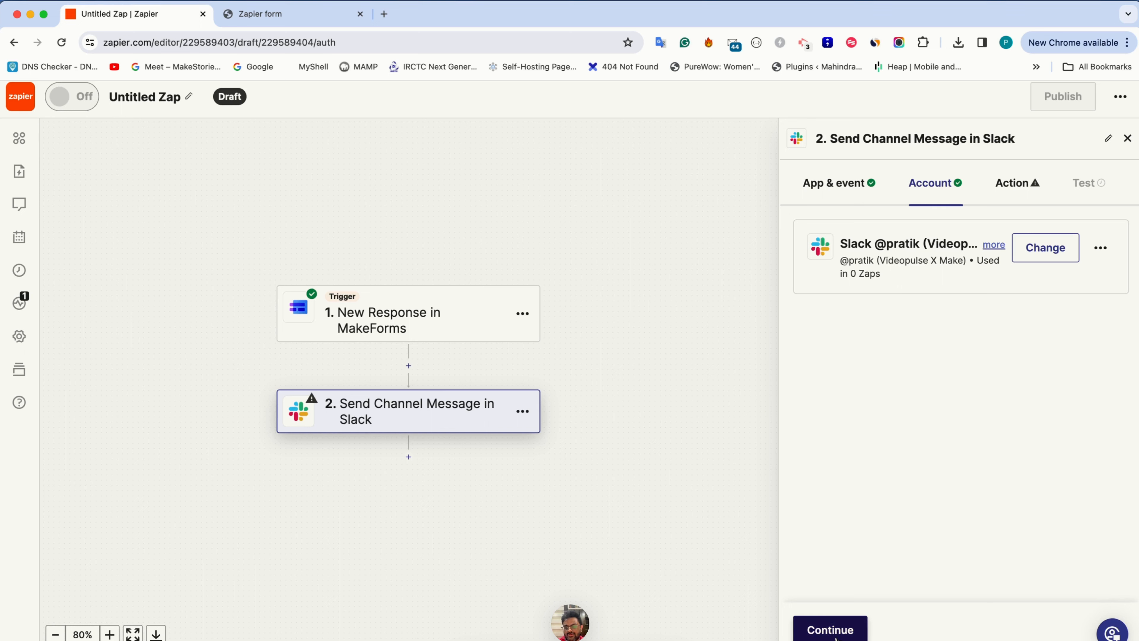
click(829, 629)
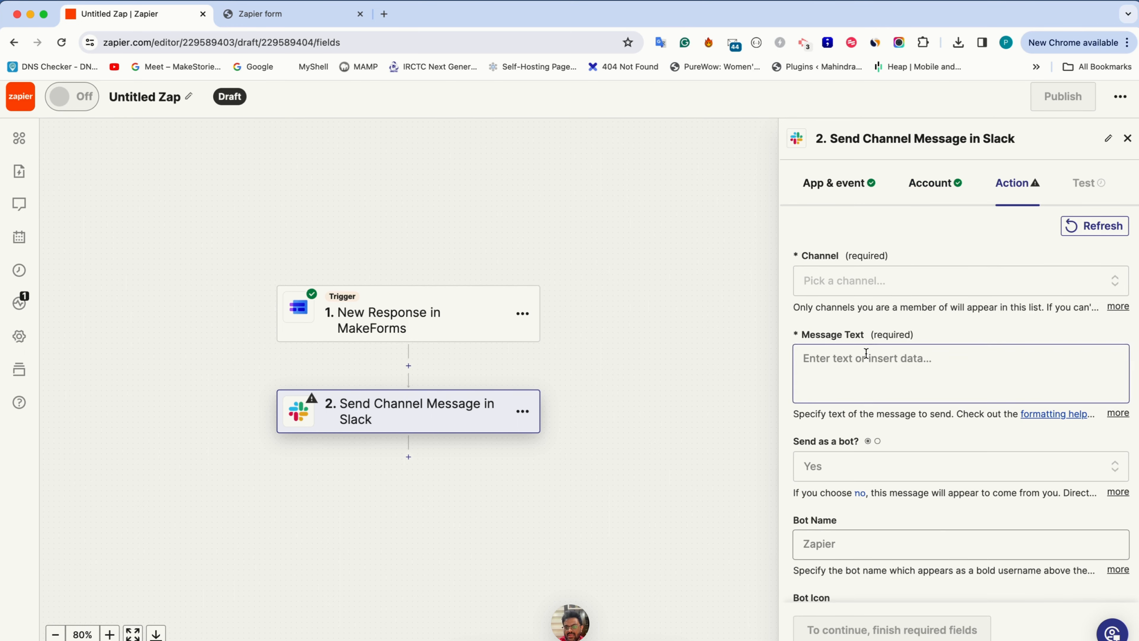
Set the Slack message's channel to zapier-test
click(852, 282)
scroll(845, 447, down, 3)
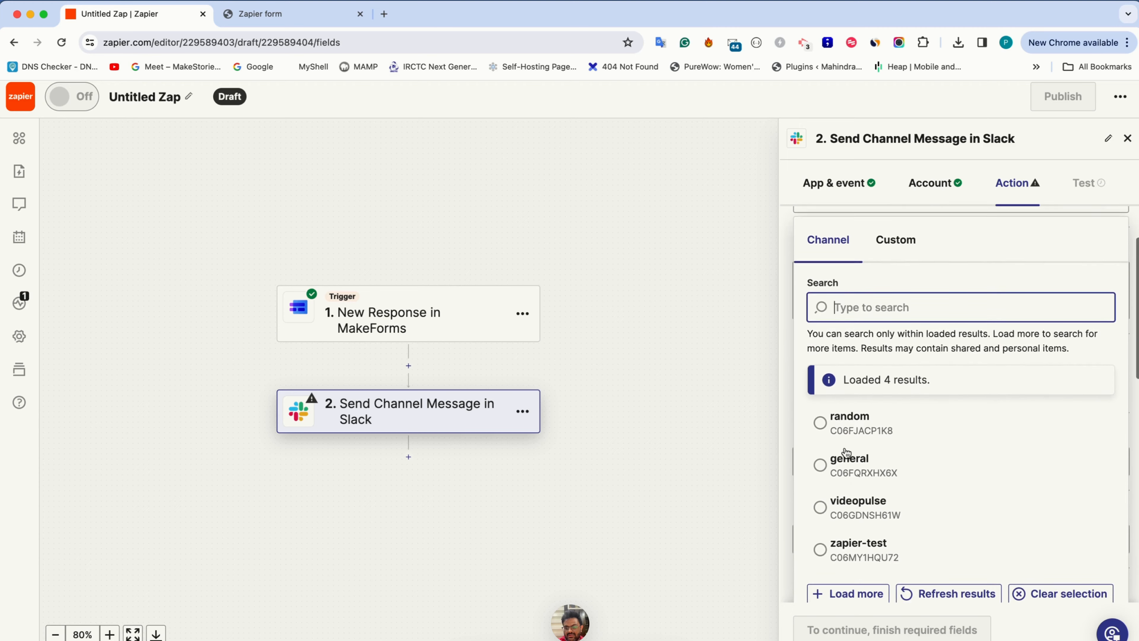
click(853, 539)
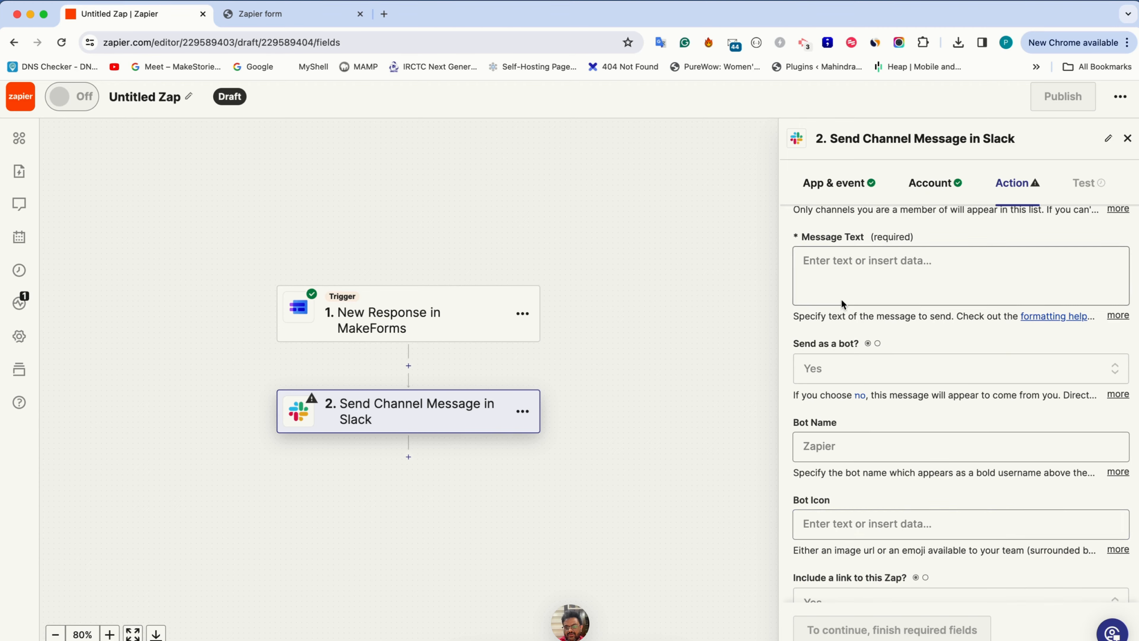
Enter New Lead Received as the heading of the Slack message text
scroll(840, 294, up, 2)
click(841, 342)
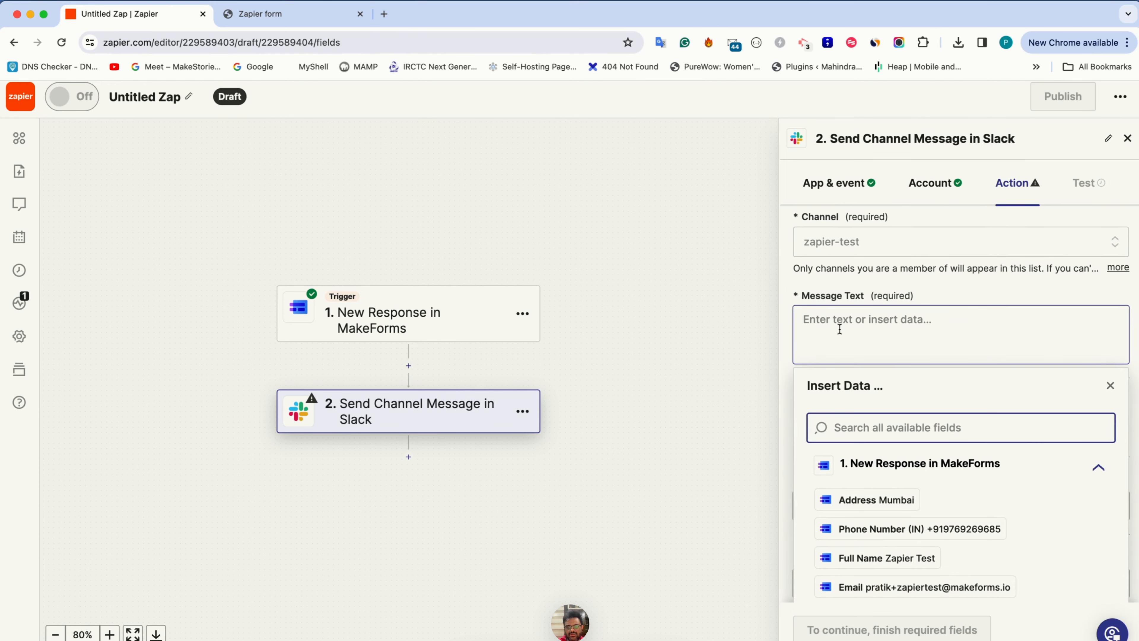
scroll(863, 511, down, 1)
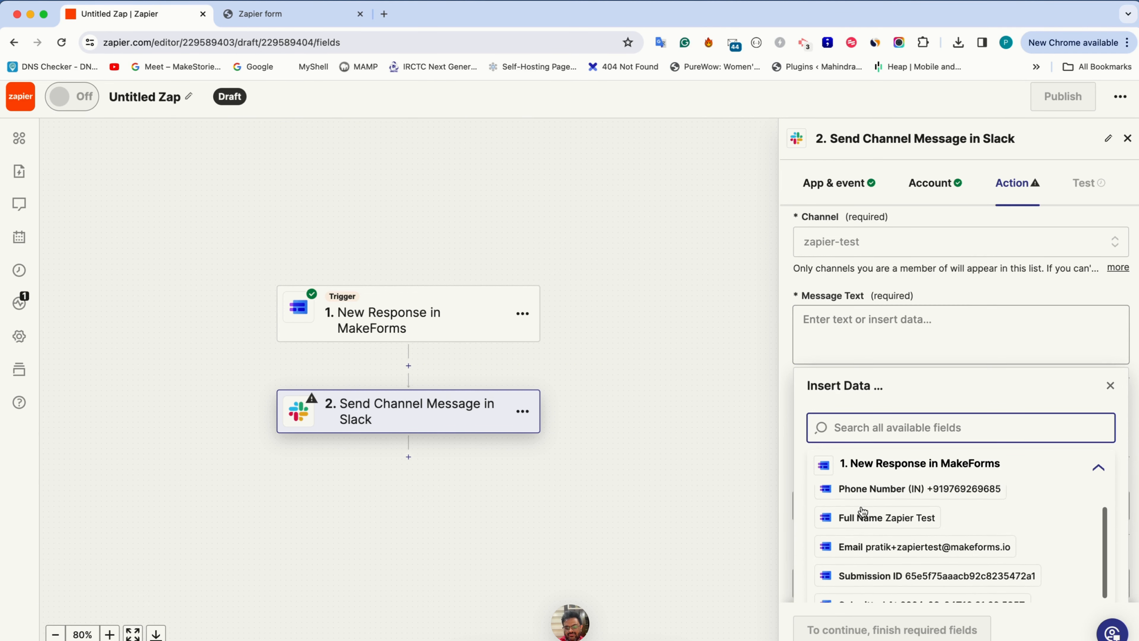
click(841, 332)
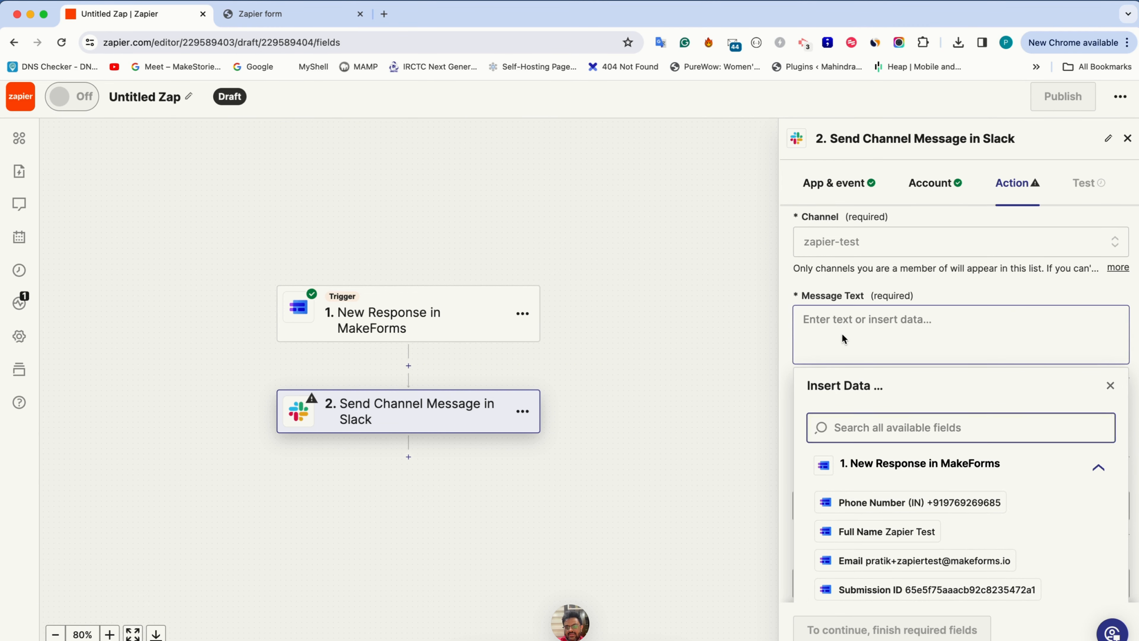
text(New Lead FReceived)
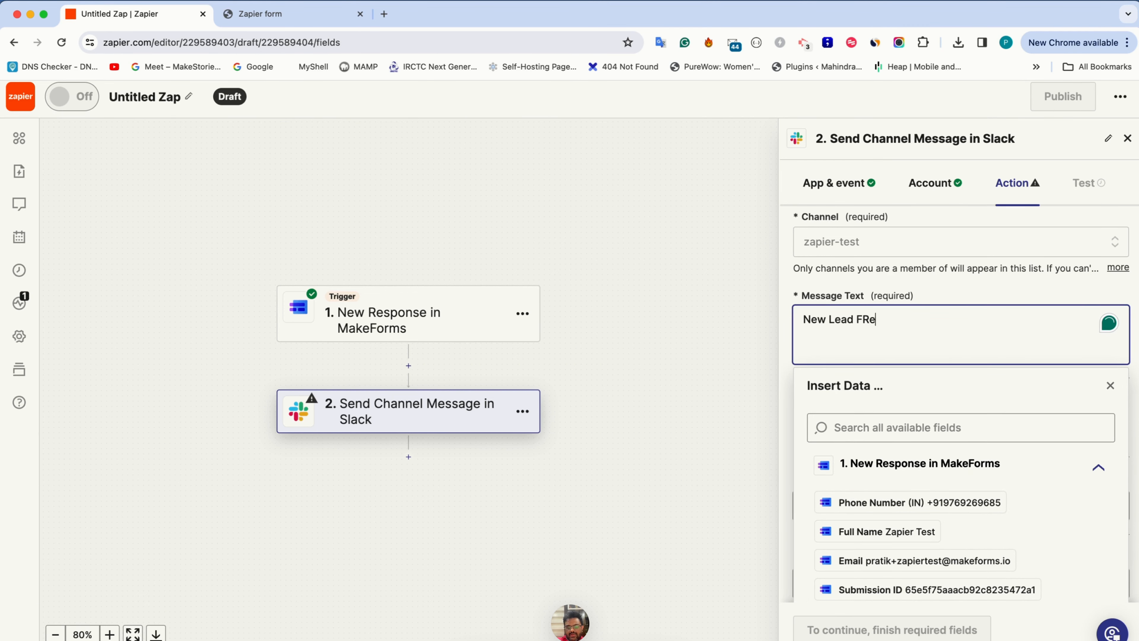
key(alt+Left)
key(BackSpace)
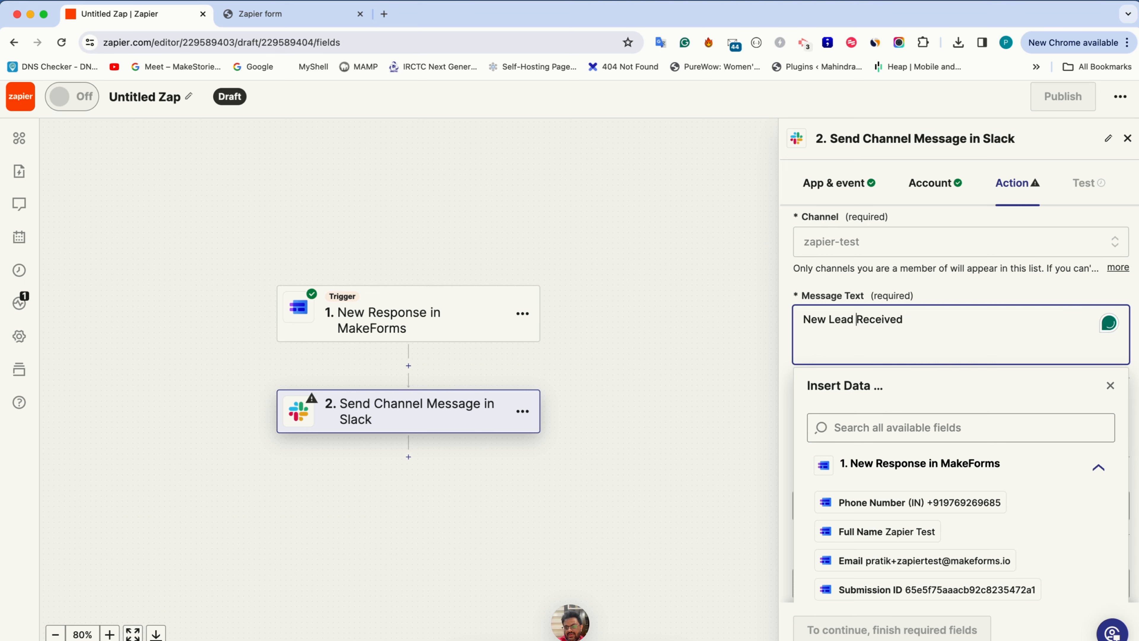
Below the heading, add Name and Email lines filled with the MakeForms Full Name and Email fields
key(alt+Right)
key(Return)
key(Return)
text(Name -)
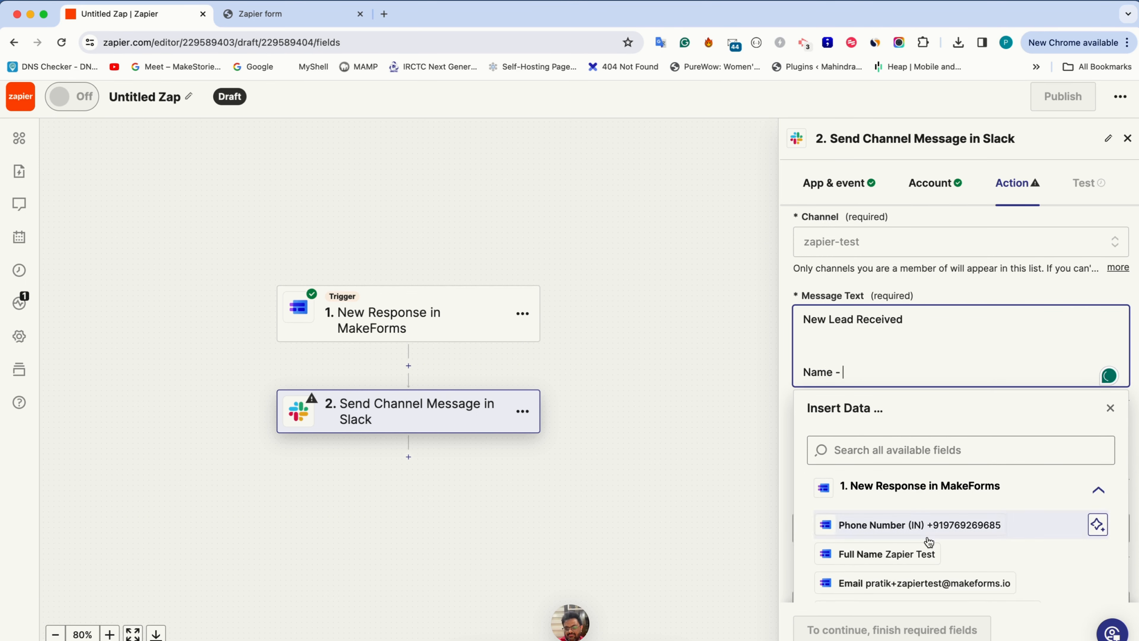
click(885, 554)
key(Return)
text(Email -)
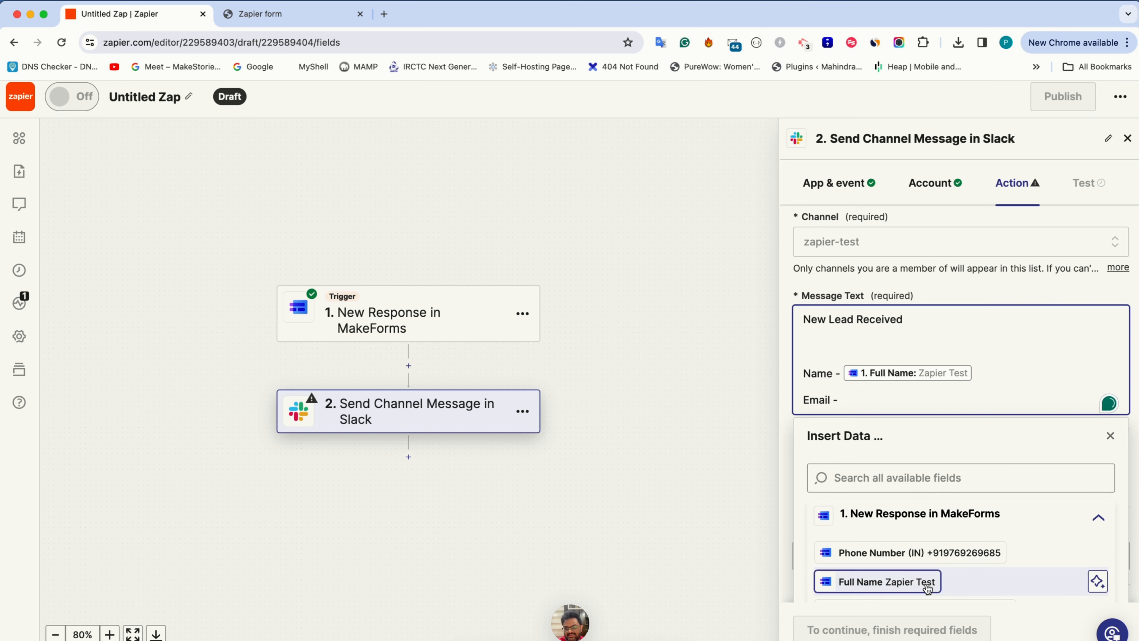
scroll(927, 585, down, 2)
click(924, 559)
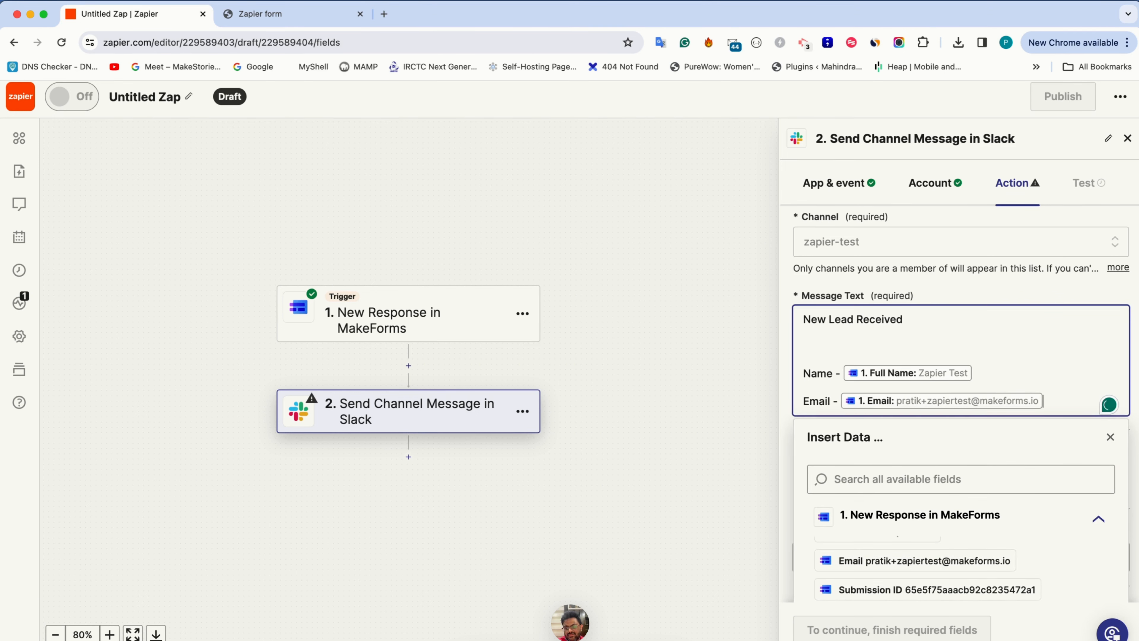
Clear the entire Slack message text, including the inserted fields
key(BackSpace)
key(BackSpace)
key(BackSpace)
key(shift+Home)
key(shift+Up)
key(shift+Up)
key(shift+Up)
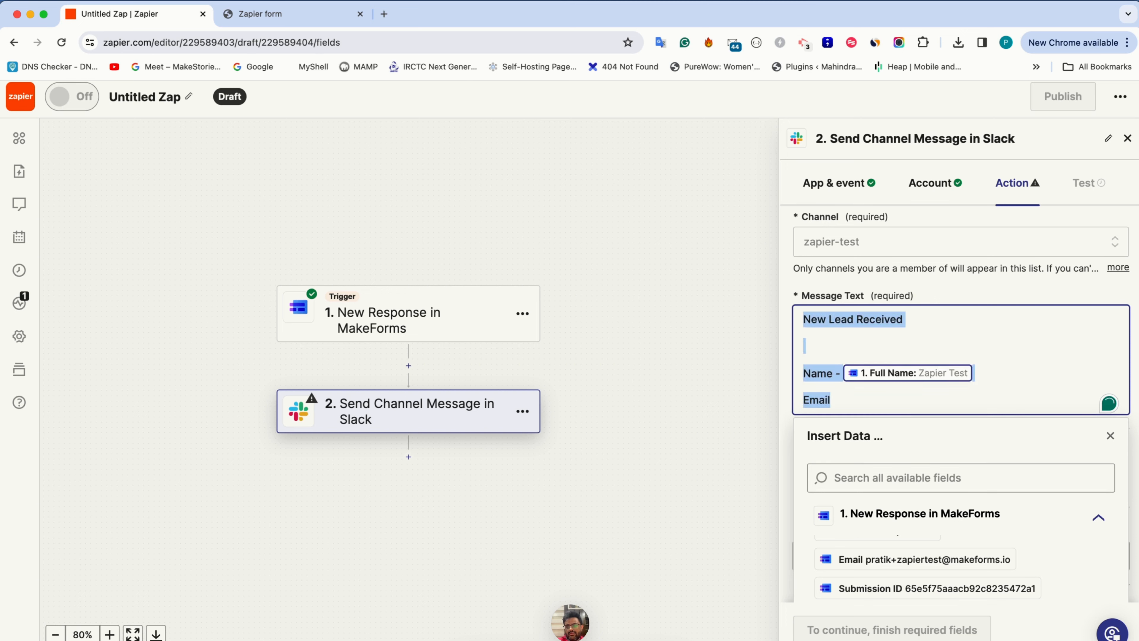
key(BackSpace)
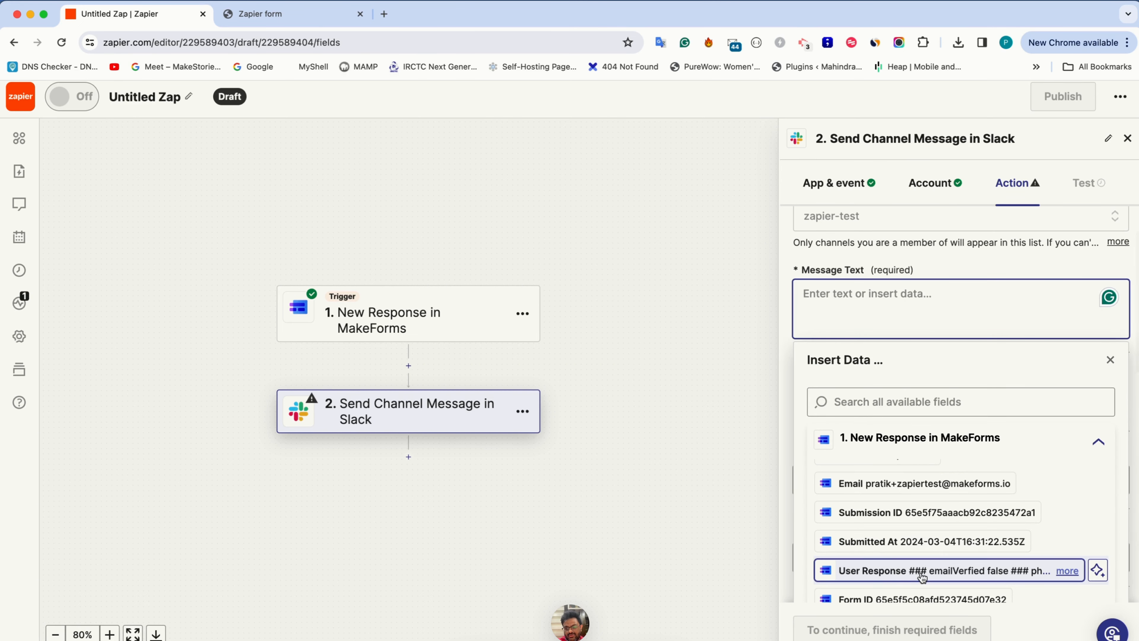
Insert the MakeForms User Response field as the message text and test the Slack step
click(904, 576)
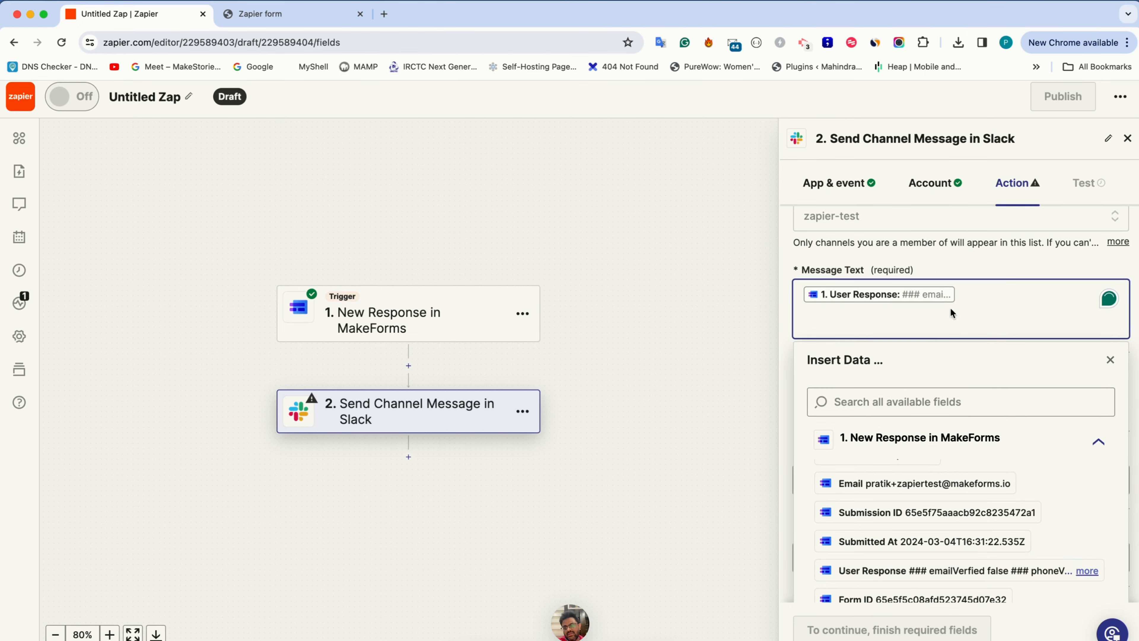
click(951, 259)
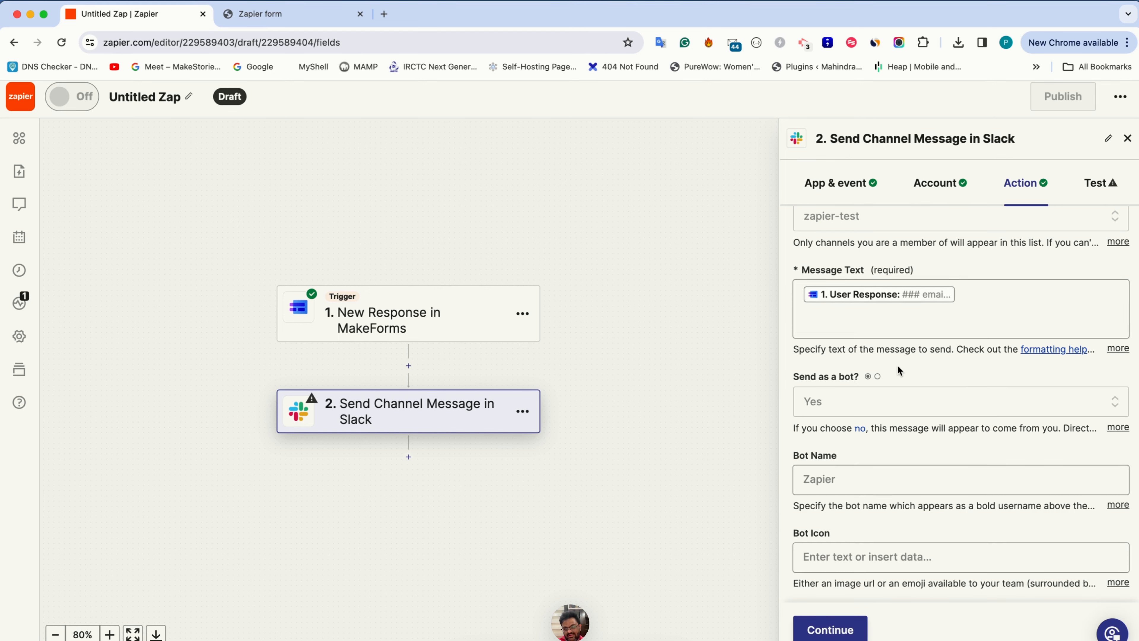
scroll(897, 365, down, 8)
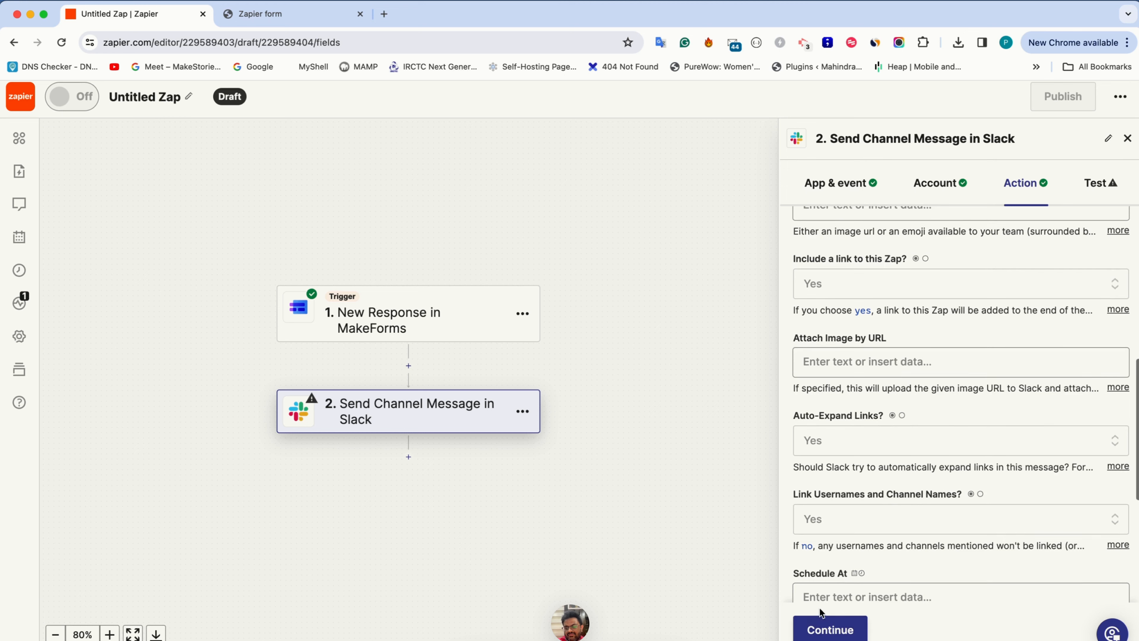
click(824, 626)
click(914, 630)
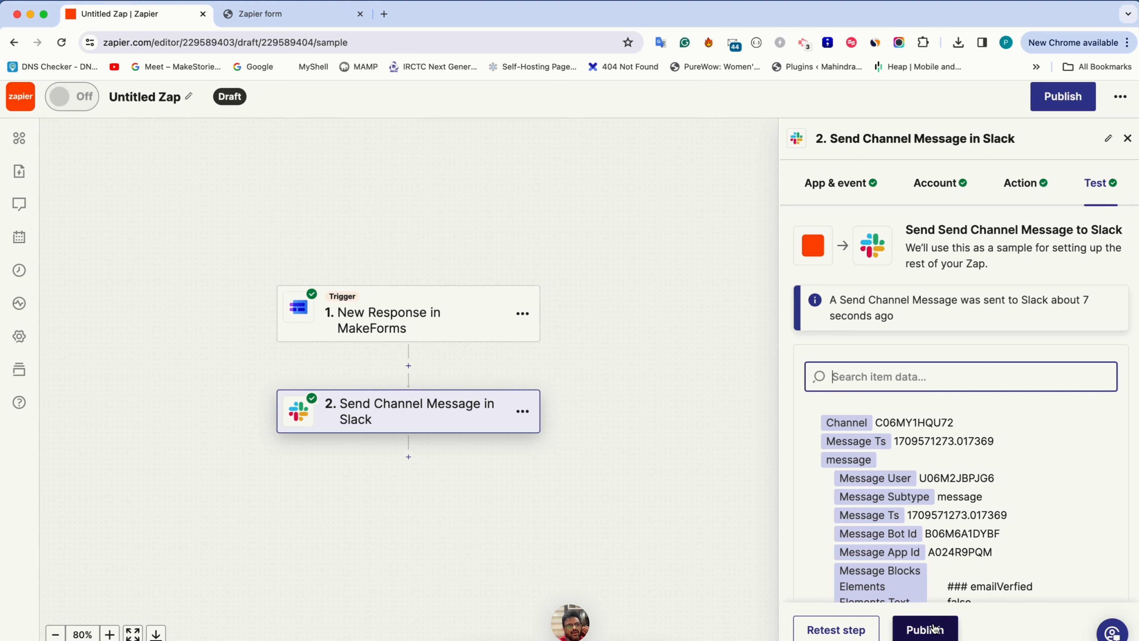
Rename the Zap as Zapier Test Integration and start publishing it
click(186, 96)
click(160, 96)
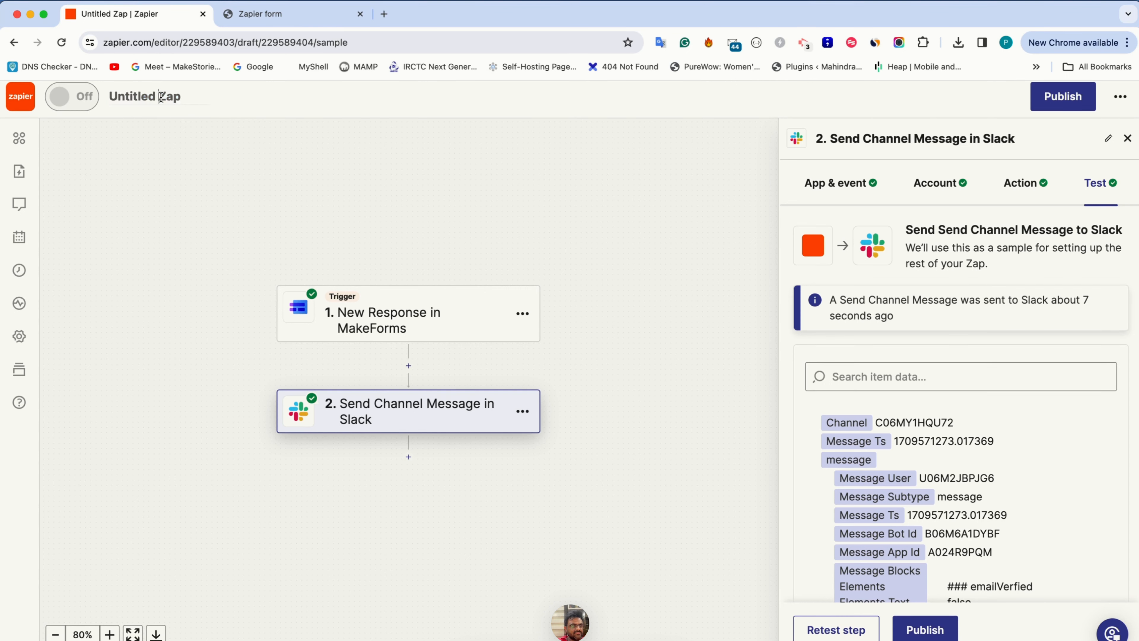
key(super+a)
text(Zapier)
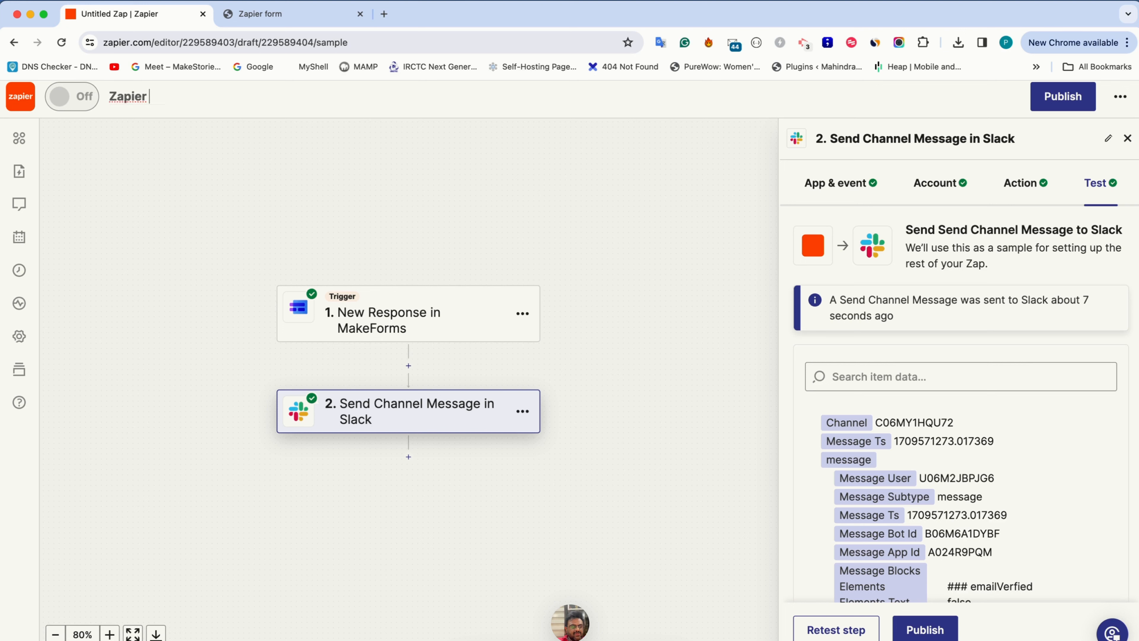
text( Test Integration)
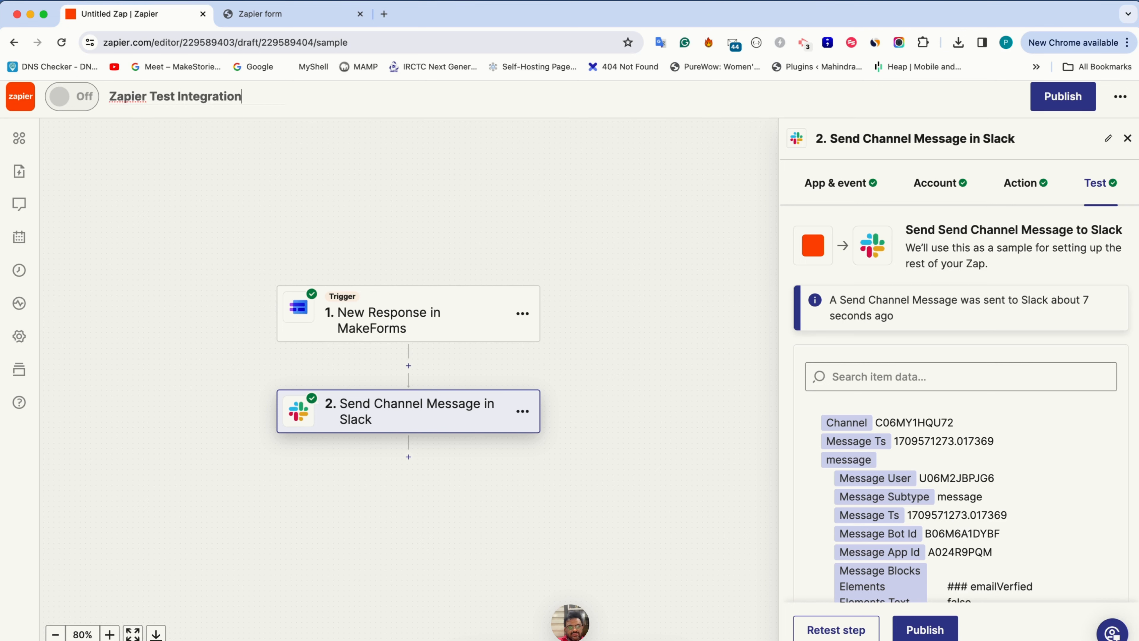
click(911, 633)
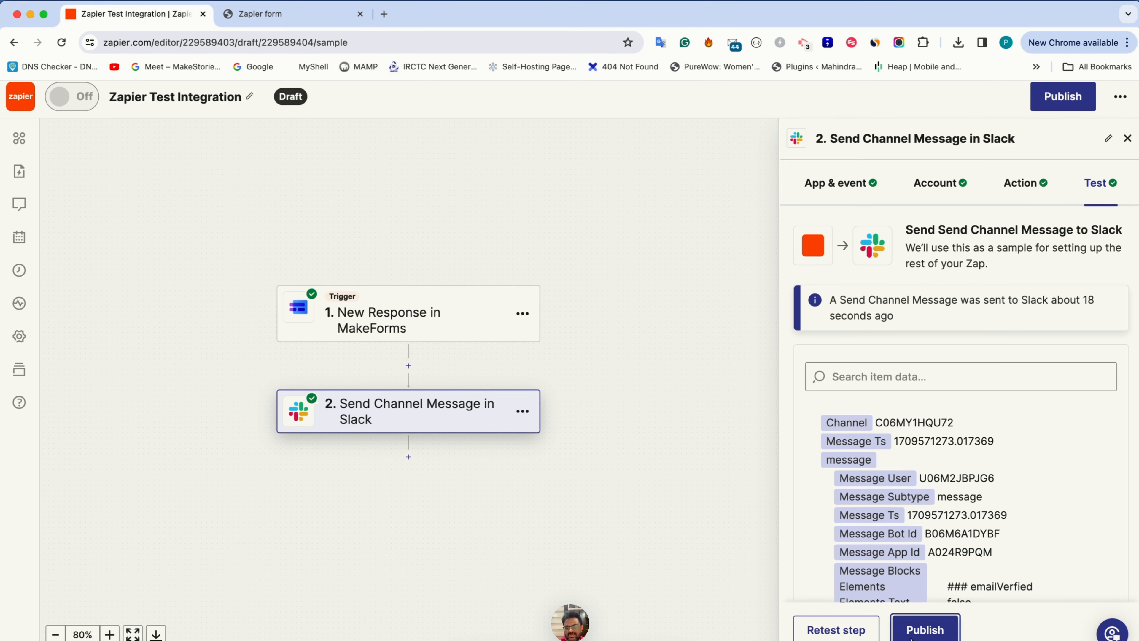